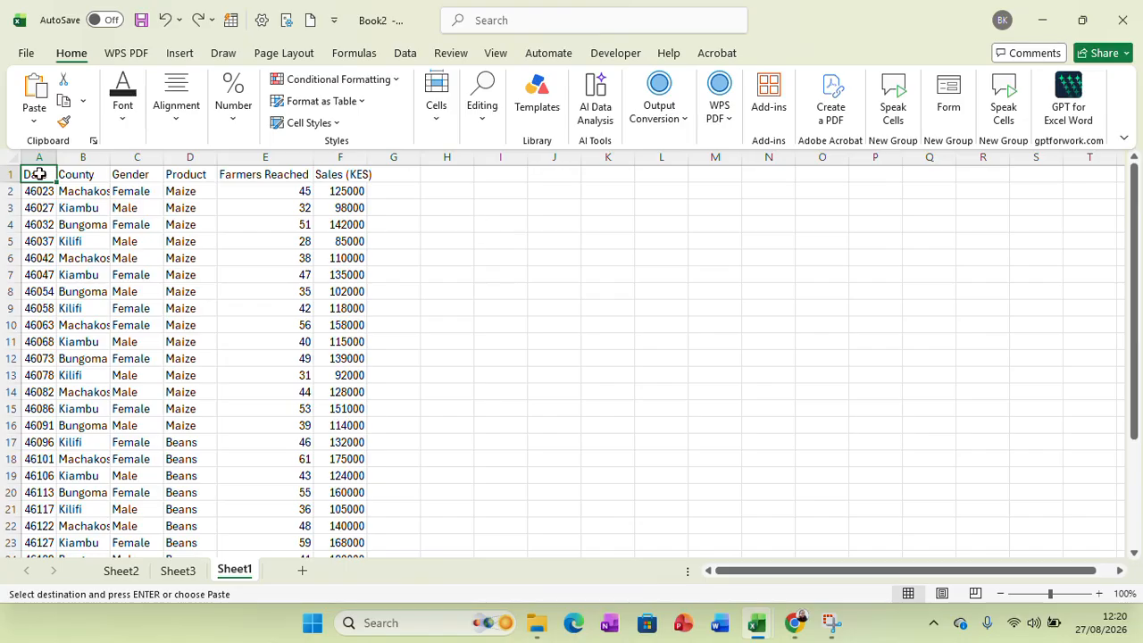
Convert the data range A1:F31 on Sheet1 into a table with headers.
key(ctrl+t)
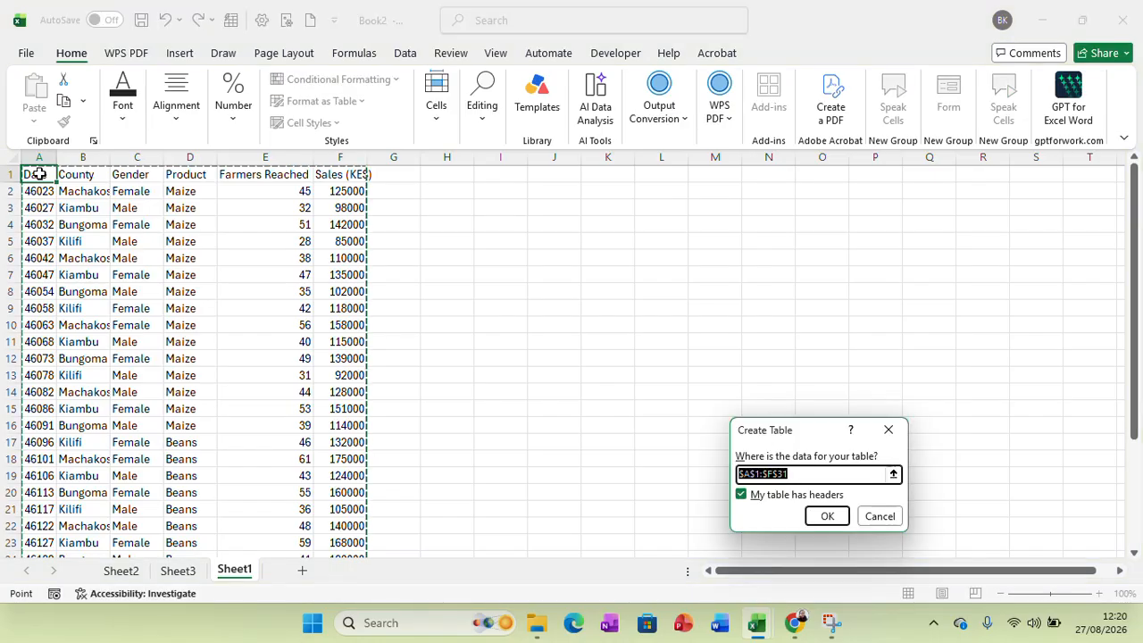
click(817, 513)
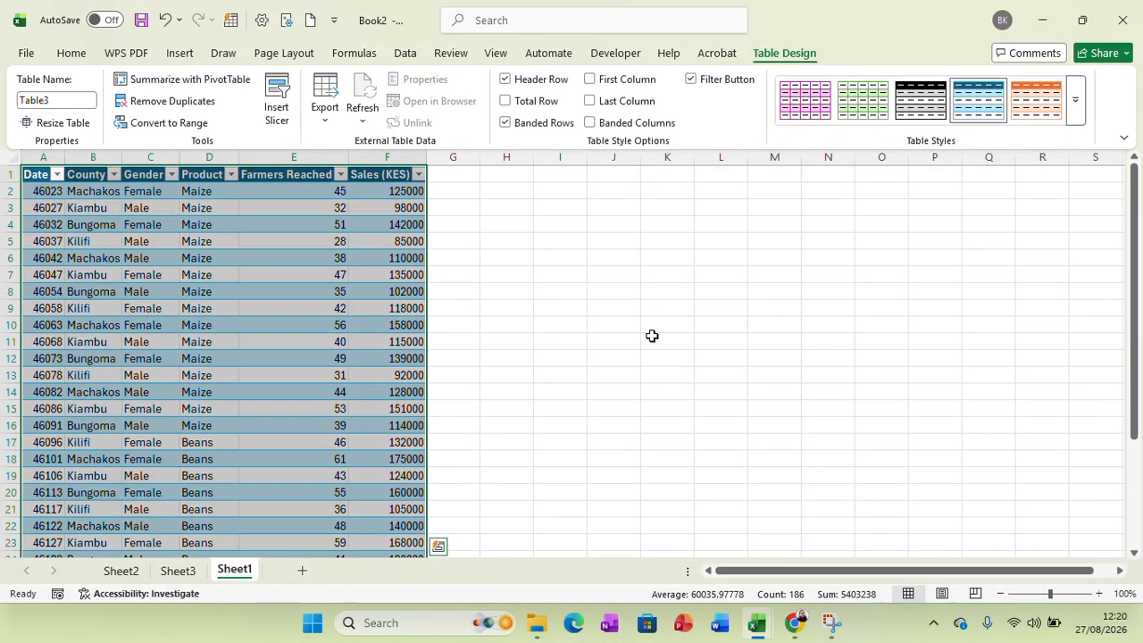
click(651, 335)
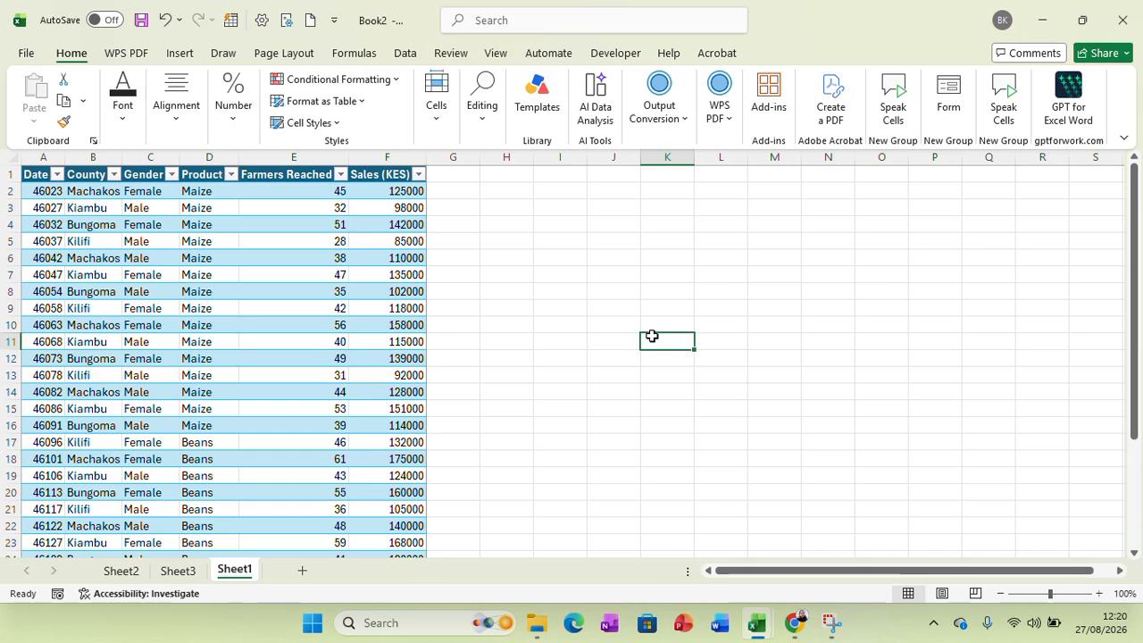
key(ctrl+a)
click(614, 304)
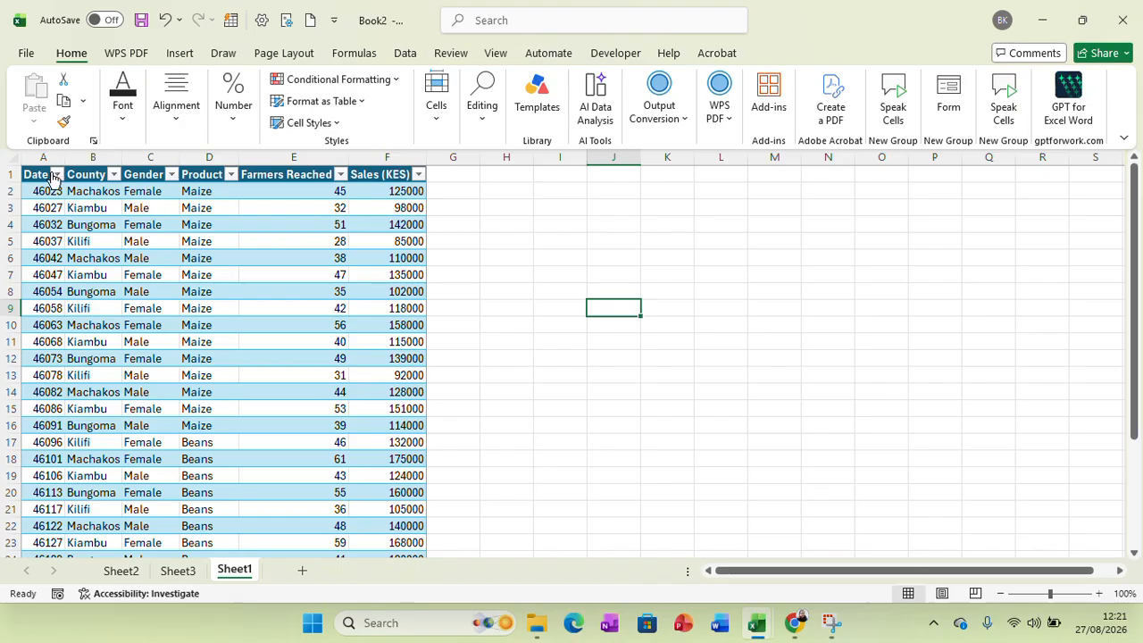
Insert a PivotTable based on the whole Sheet1 table, placed on a new worksheet.
click(49, 174)
key(ctrl+shift+End)
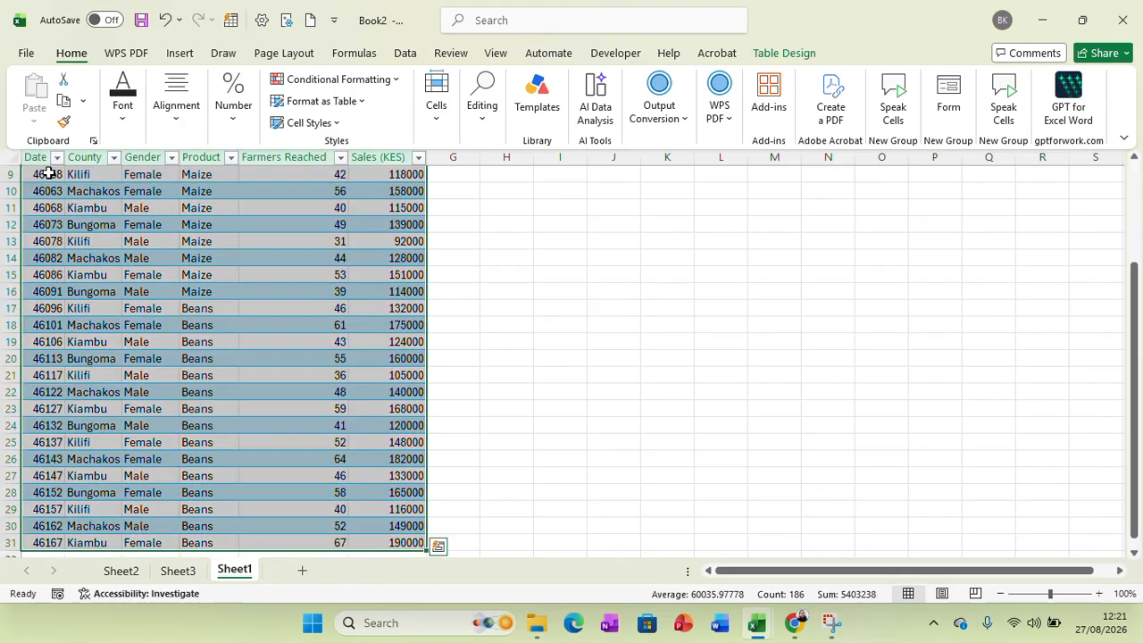
click(180, 53)
click(42, 101)
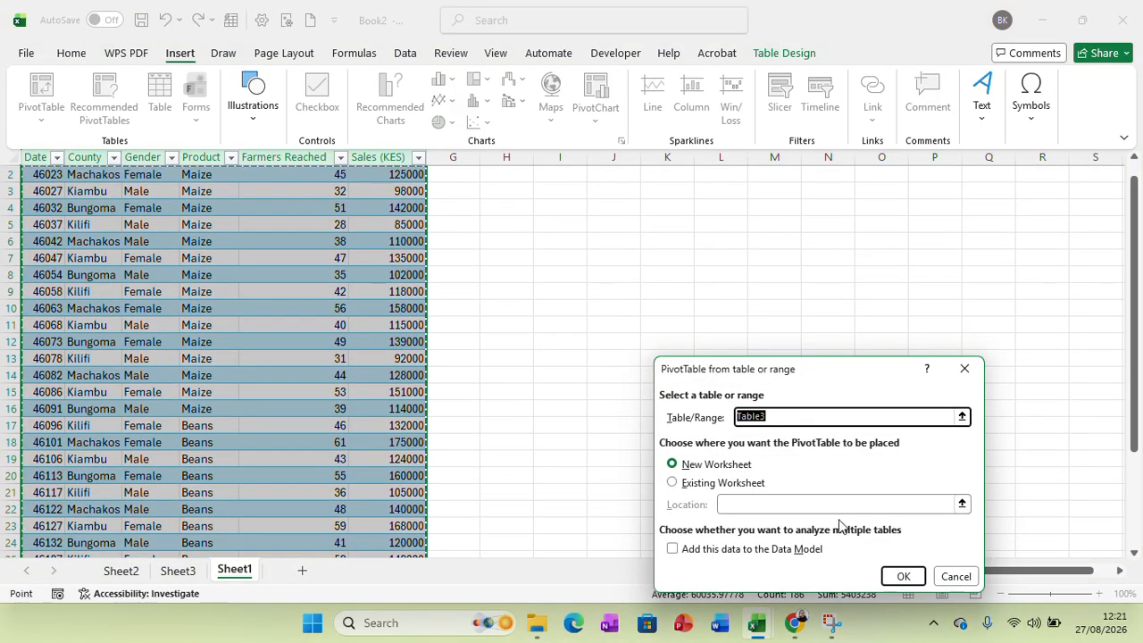
click(894, 578)
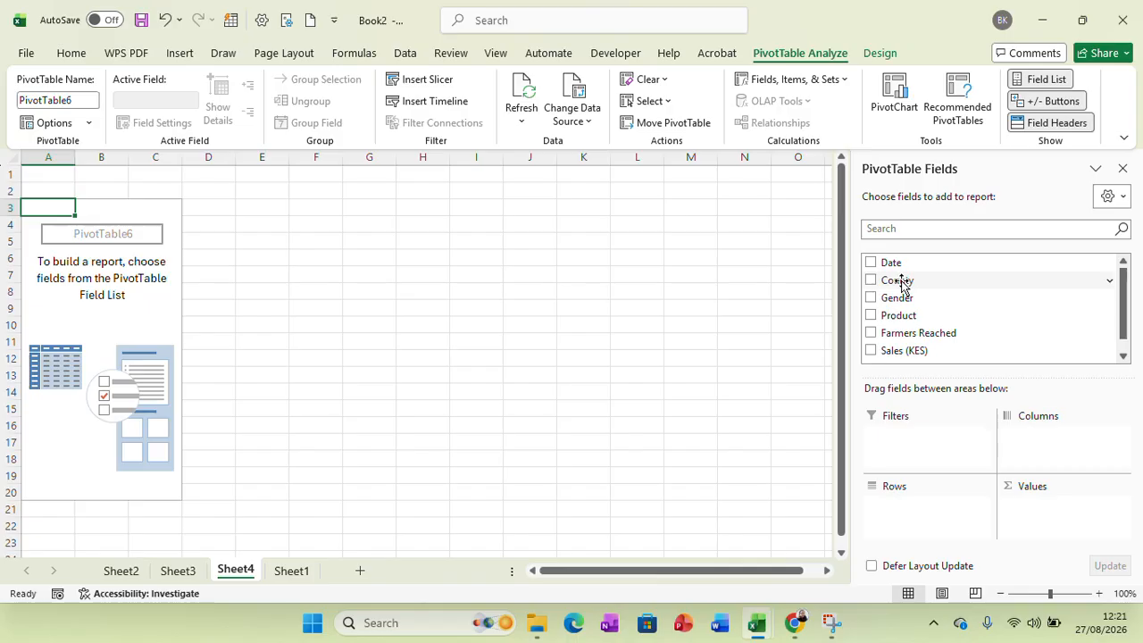
Build the pivot table with County as rows and Farmers Reached as values, summarized by Count.
click(901, 281)
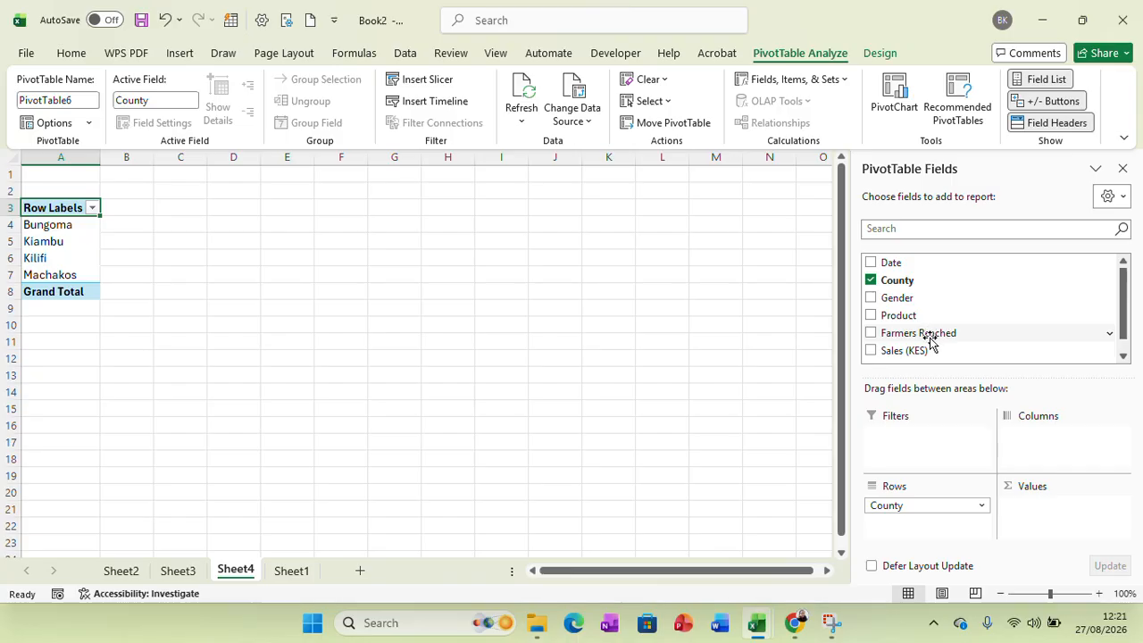
drag(929, 337, 1065, 510)
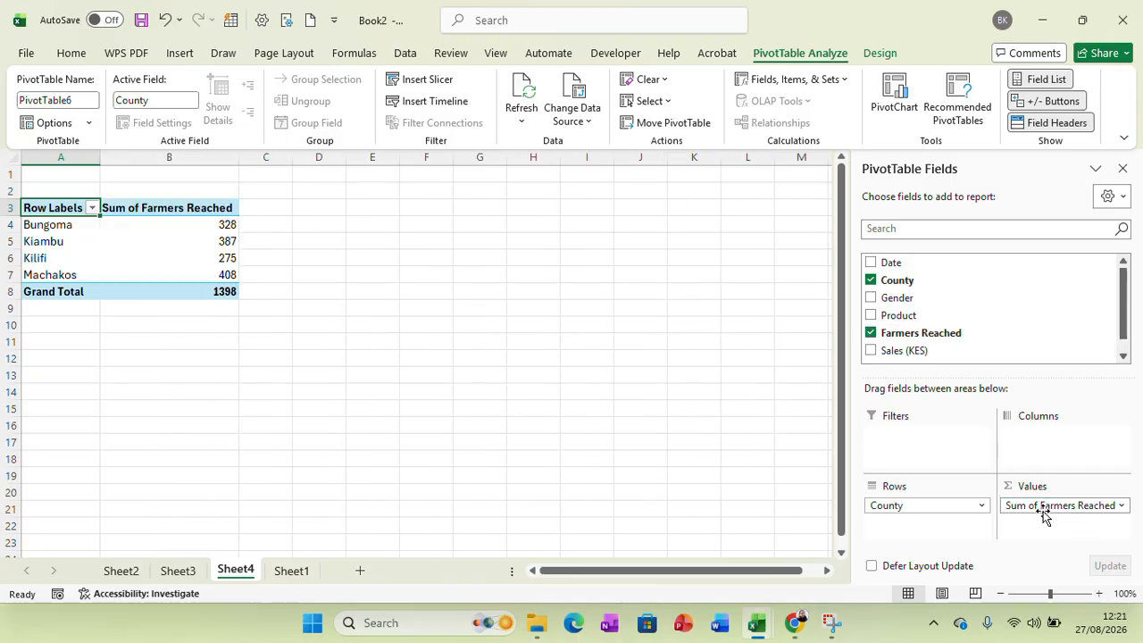
click(1045, 508)
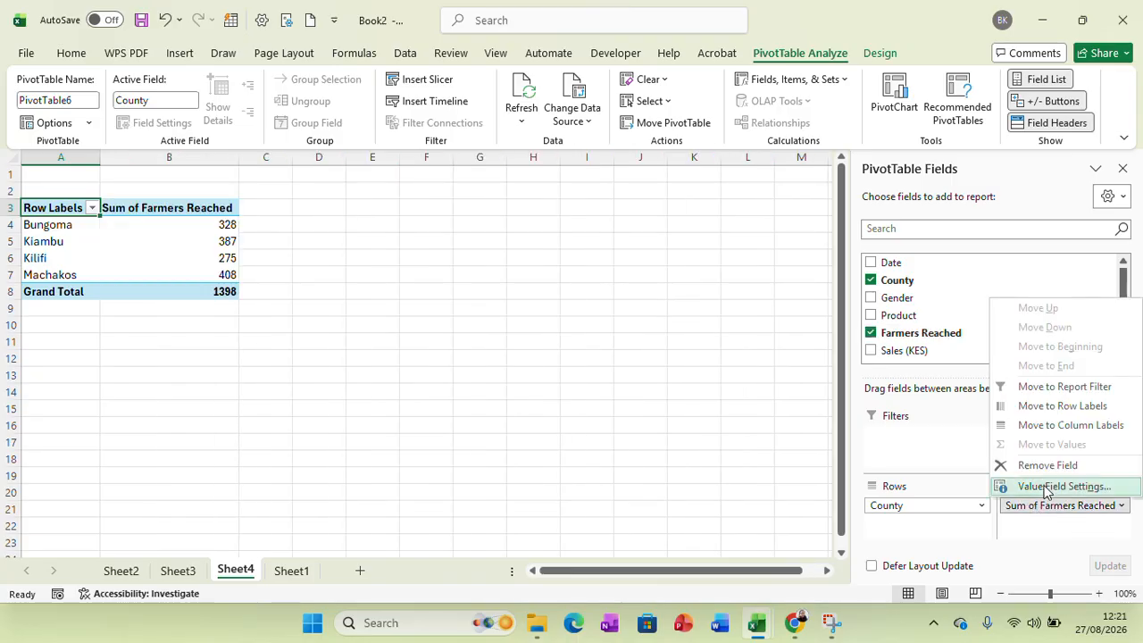
click(1047, 488)
click(706, 474)
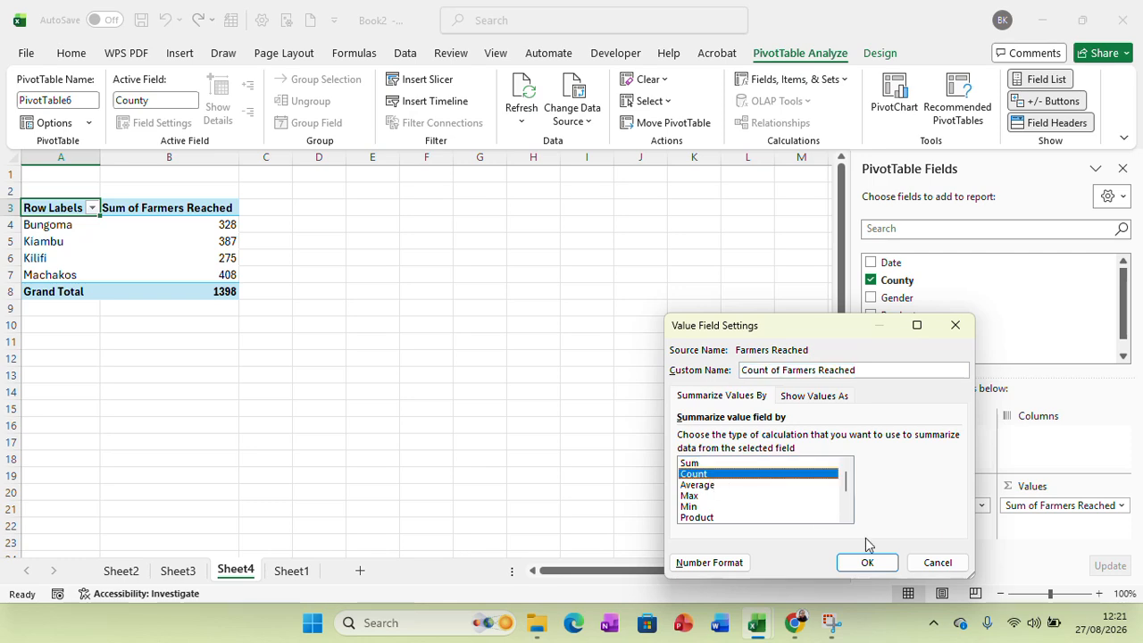
click(867, 563)
click(553, 381)
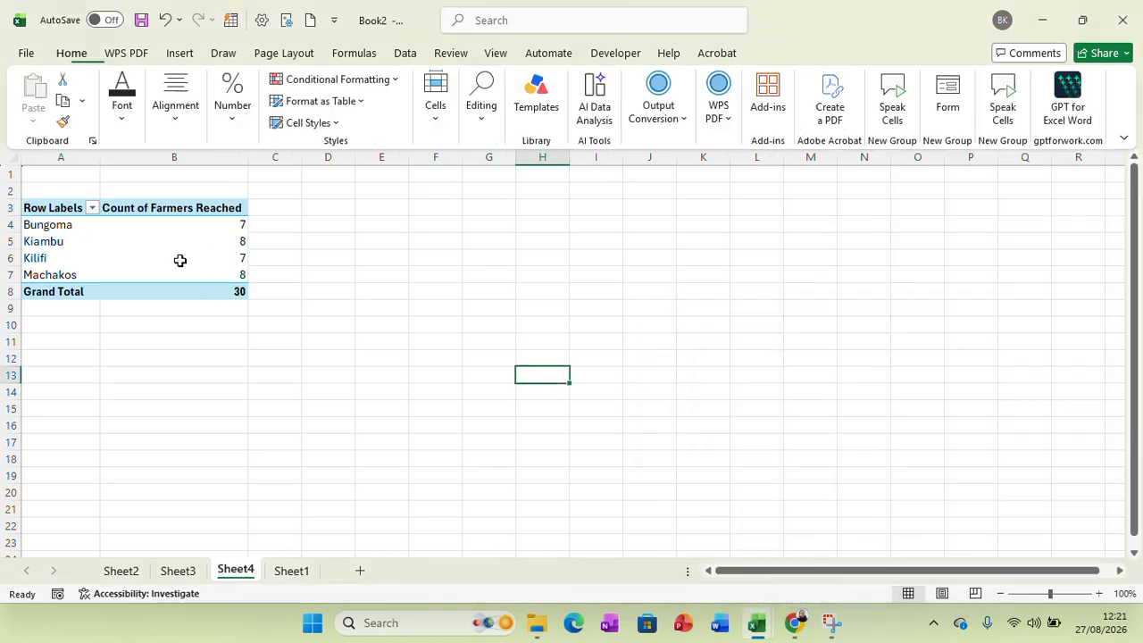
Copy the county pivot table to cell A12 and add Gender as the columns of the copy.
drag(63, 210, 179, 288)
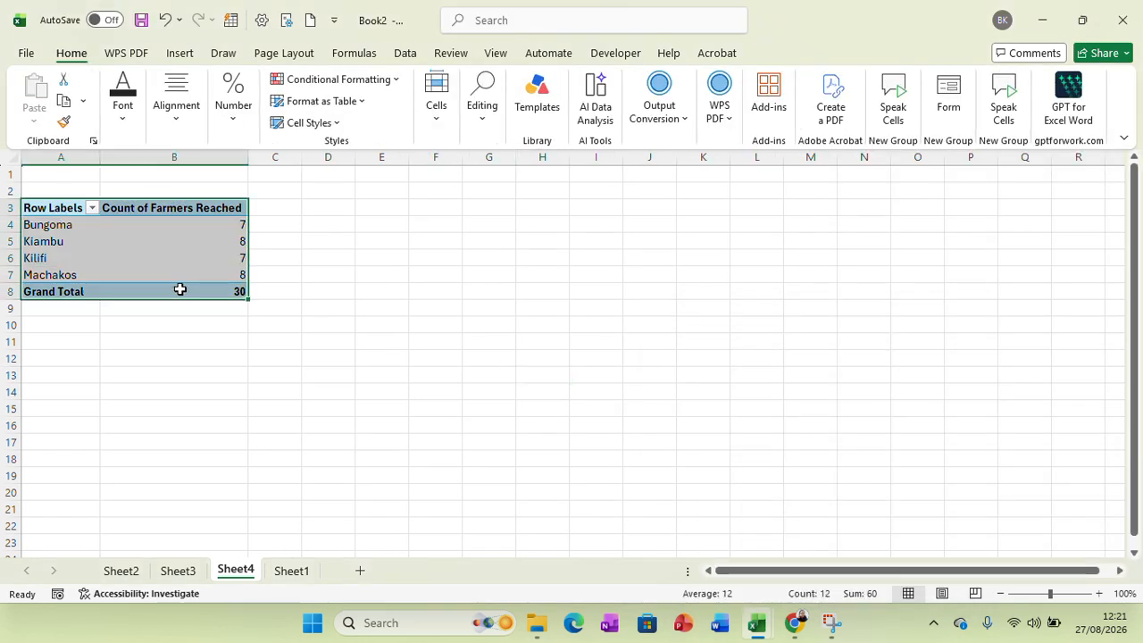
right_click(178, 288)
click(225, 329)
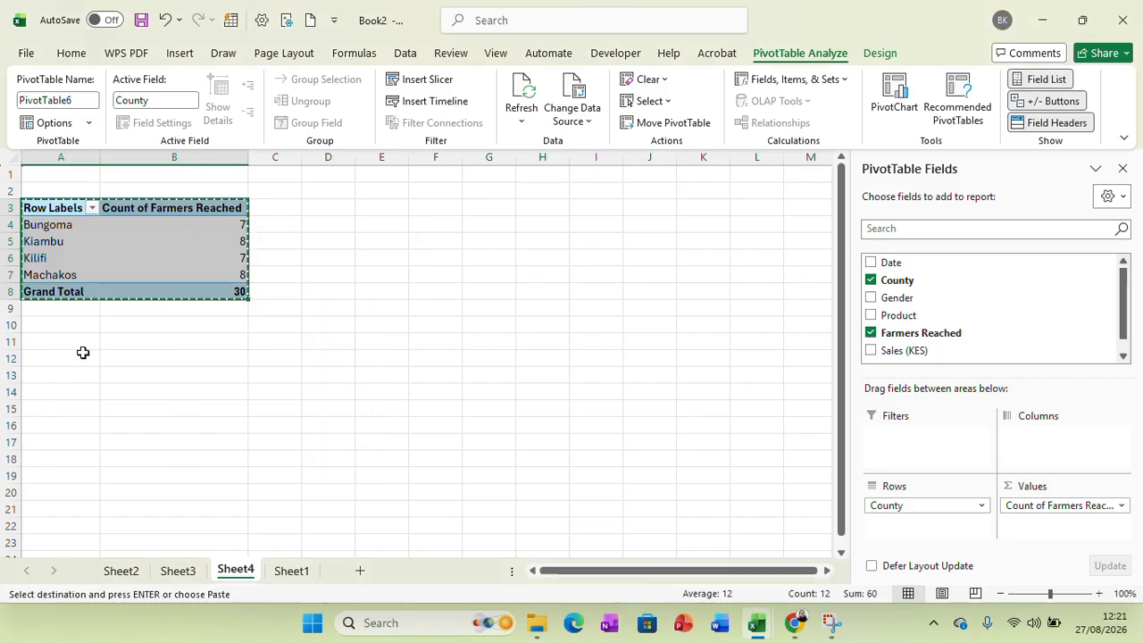
click(59, 353)
right_click(59, 352)
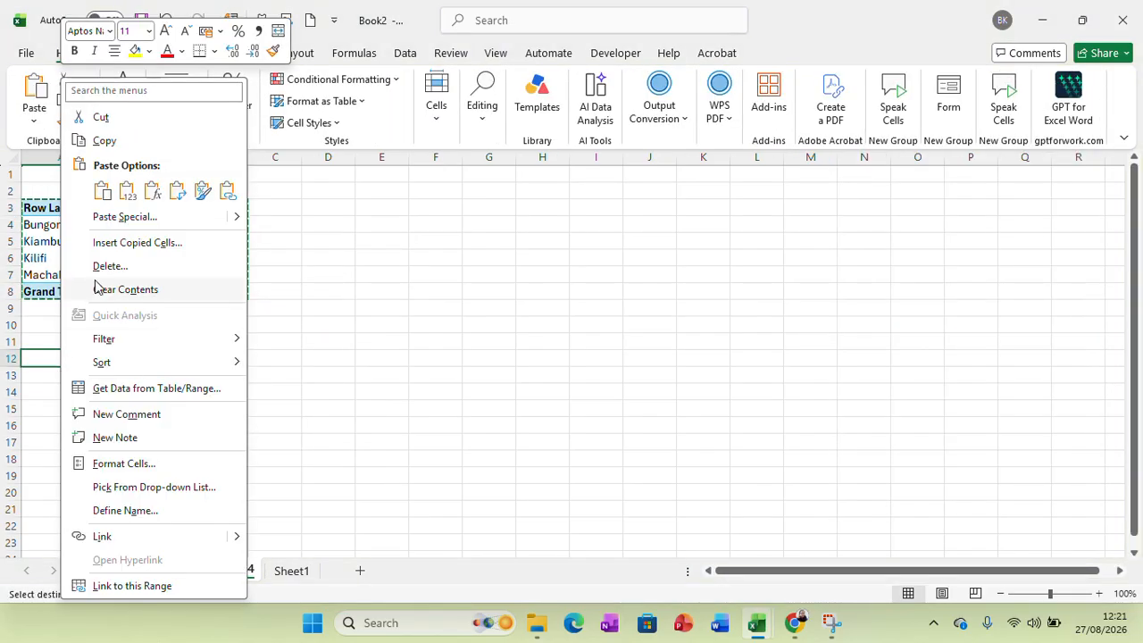
click(97, 191)
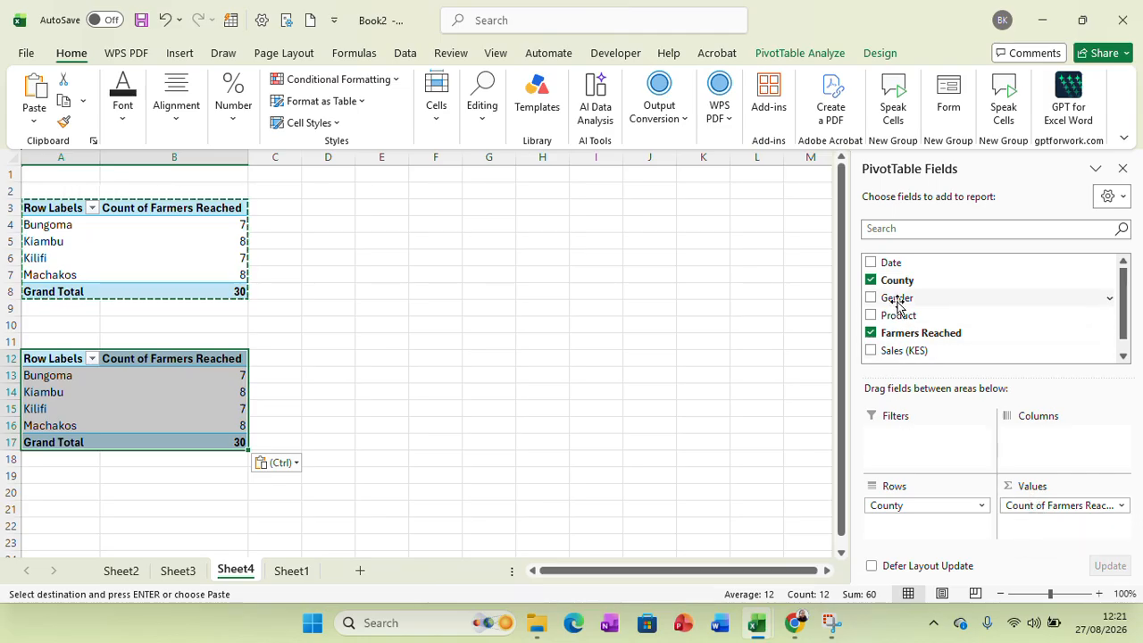
drag(898, 301, 1041, 440)
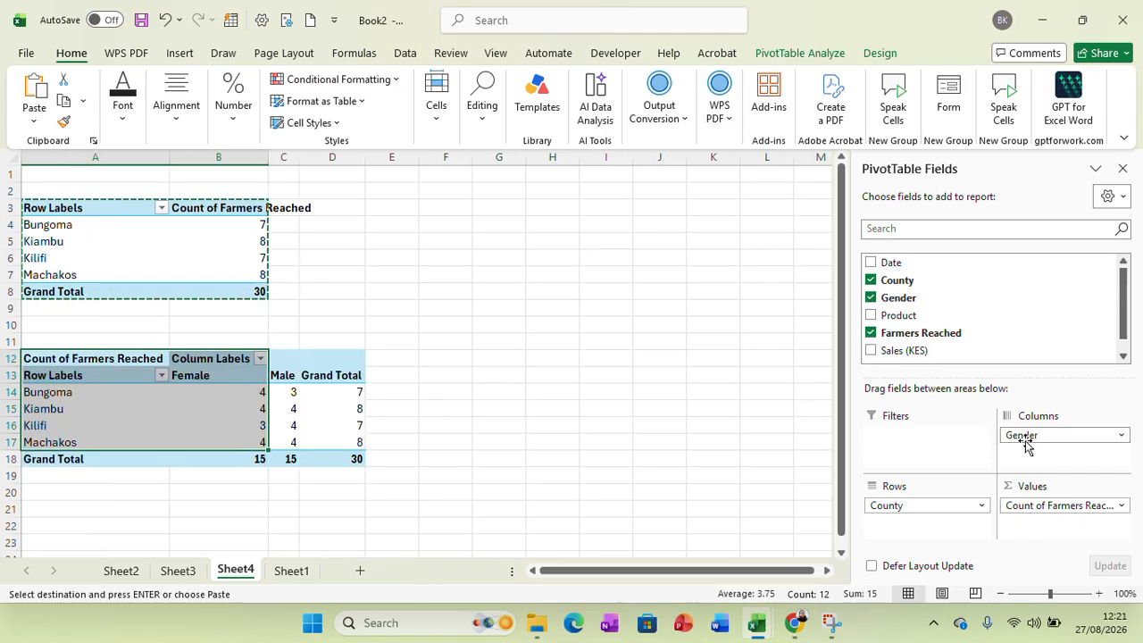
click(621, 422)
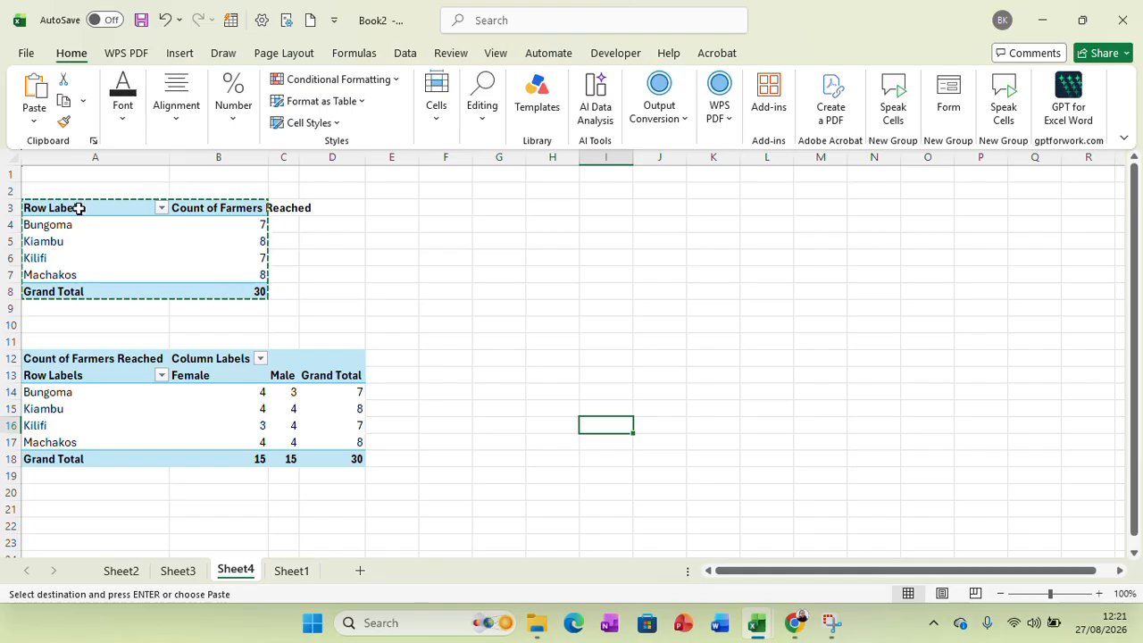
Copy the first pivot table to cell A21 and replace Farmers Reached with the sum of Sales (KES) in the copy's values.
drag(79, 208, 247, 280)
right_click(251, 290)
click(291, 325)
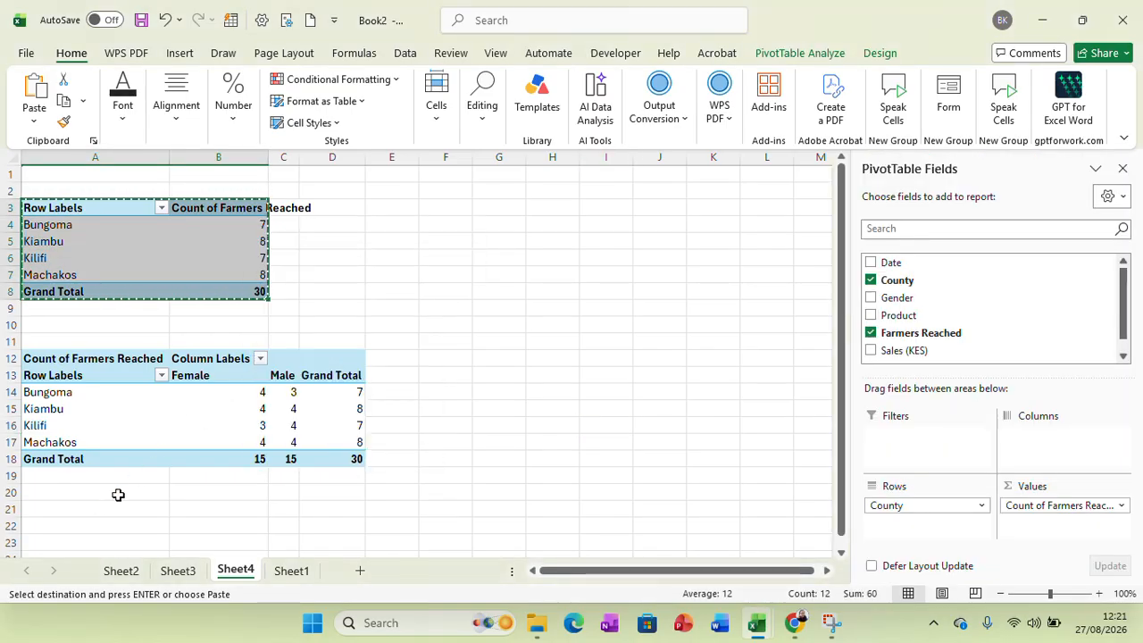
right_click(89, 510)
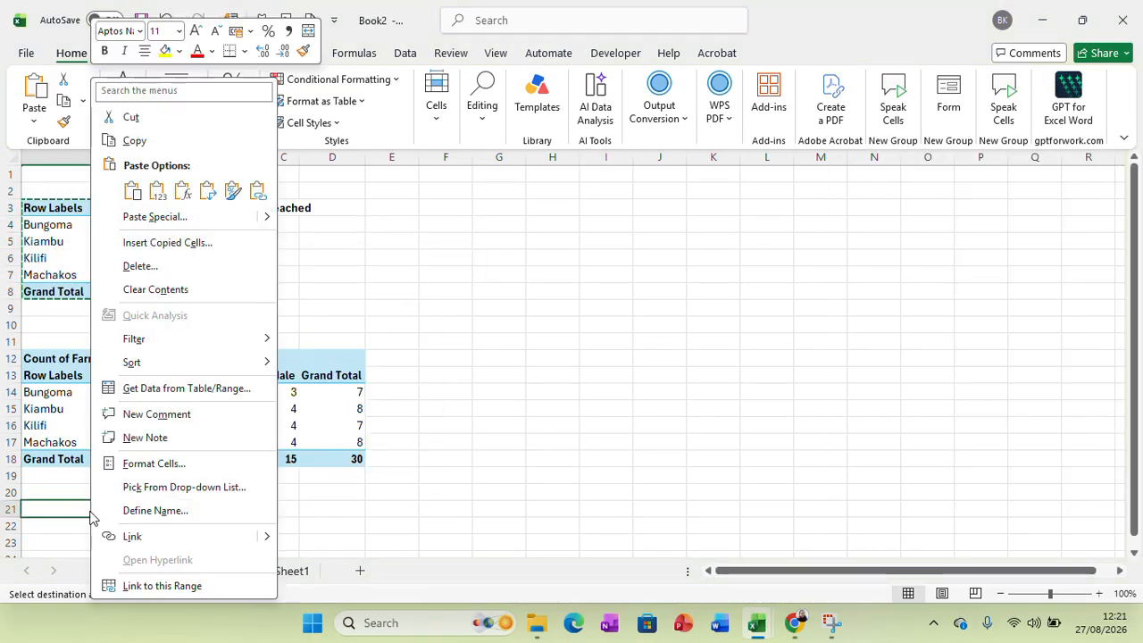
click(132, 194)
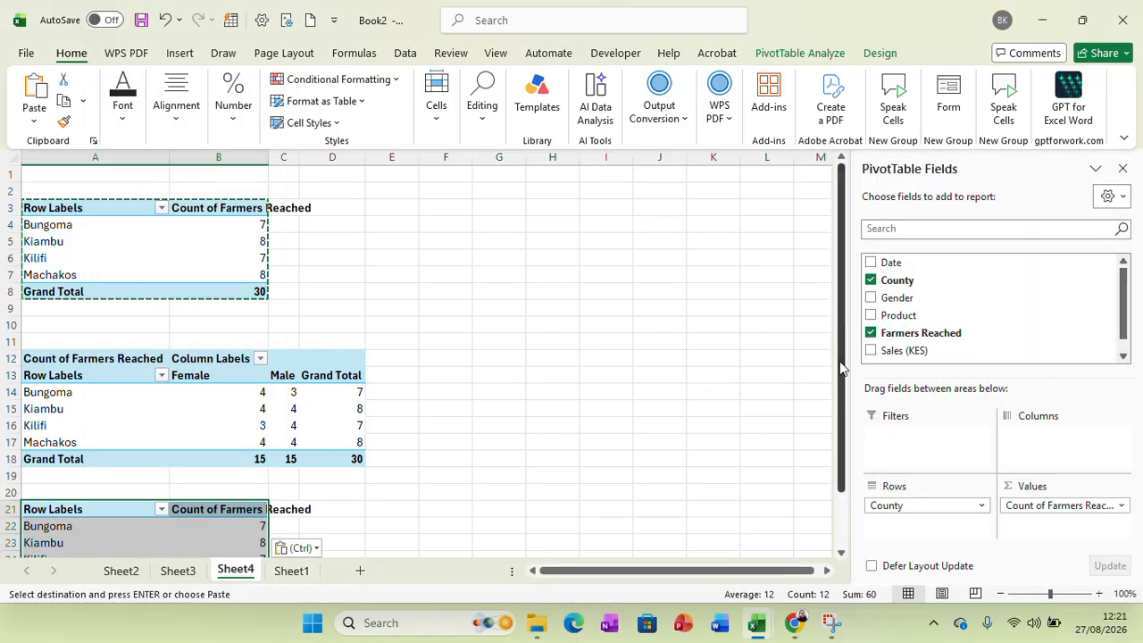
scroll(821, 322, down, 1)
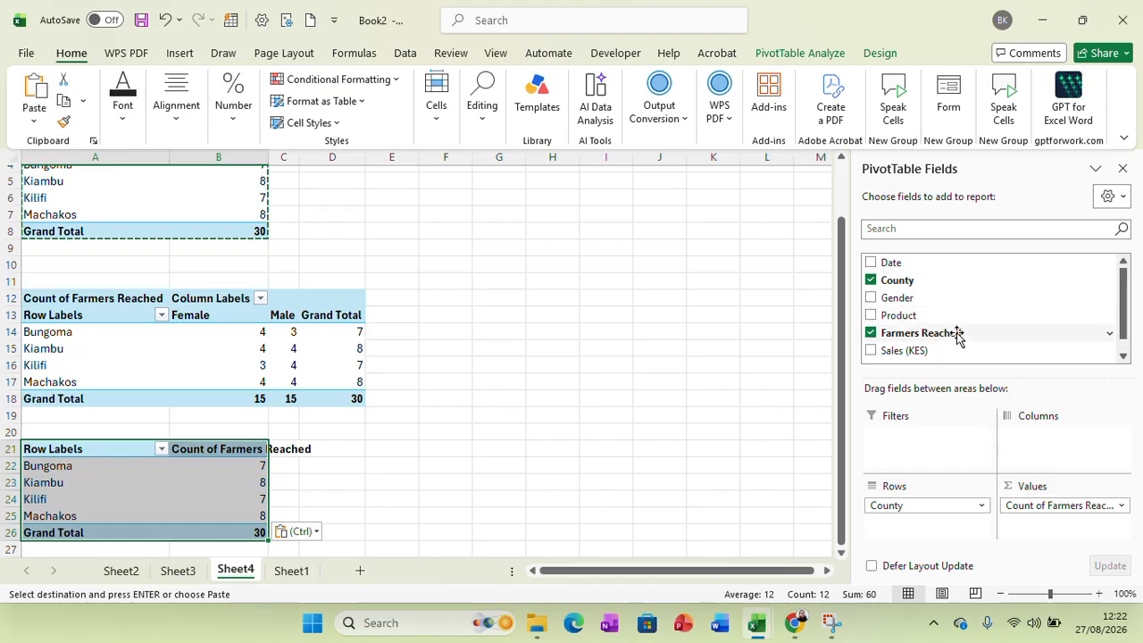
drag(1023, 521, 1055, 517)
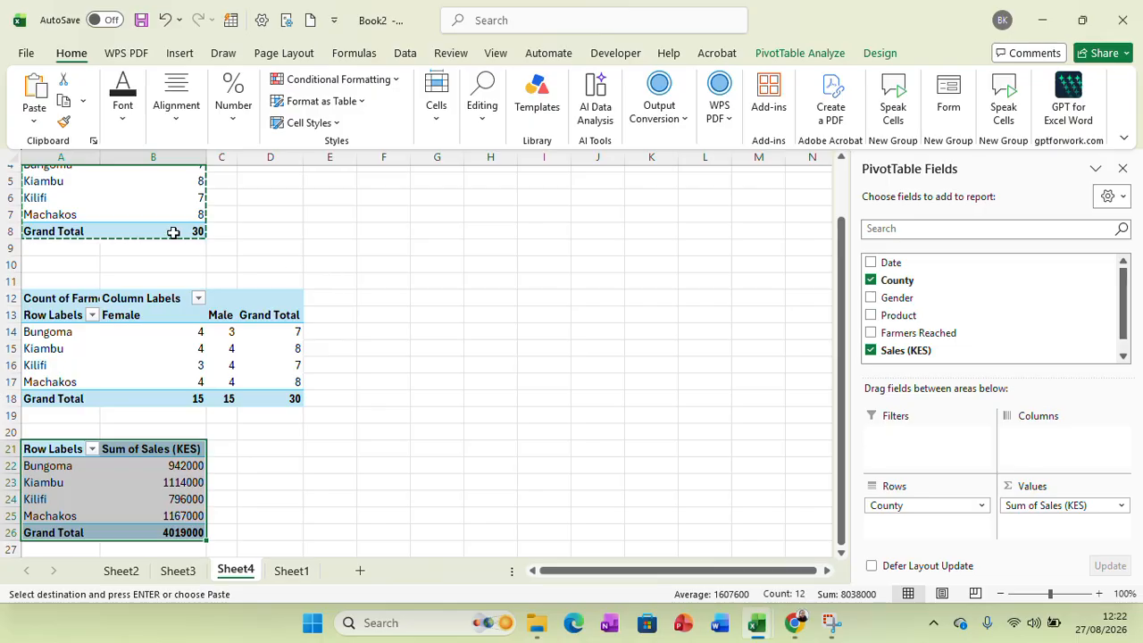
Copy the first pivot table, A3:B8, to cell A28 below the sales pivot table.
right_click(142, 194)
key(Escape)
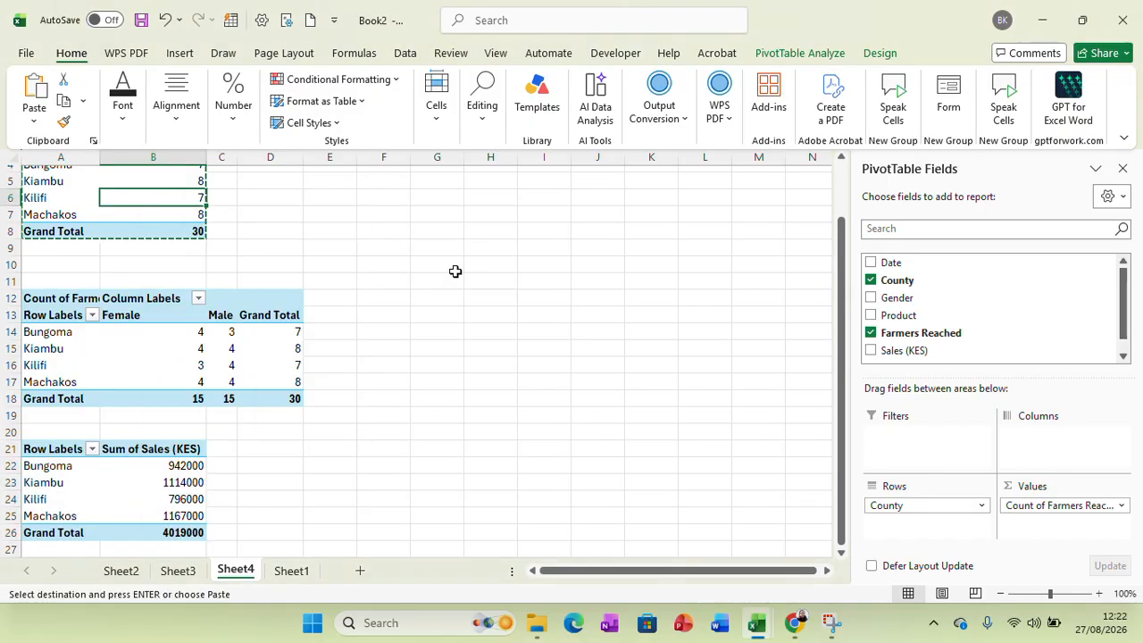
scroll(842, 242, up, 1)
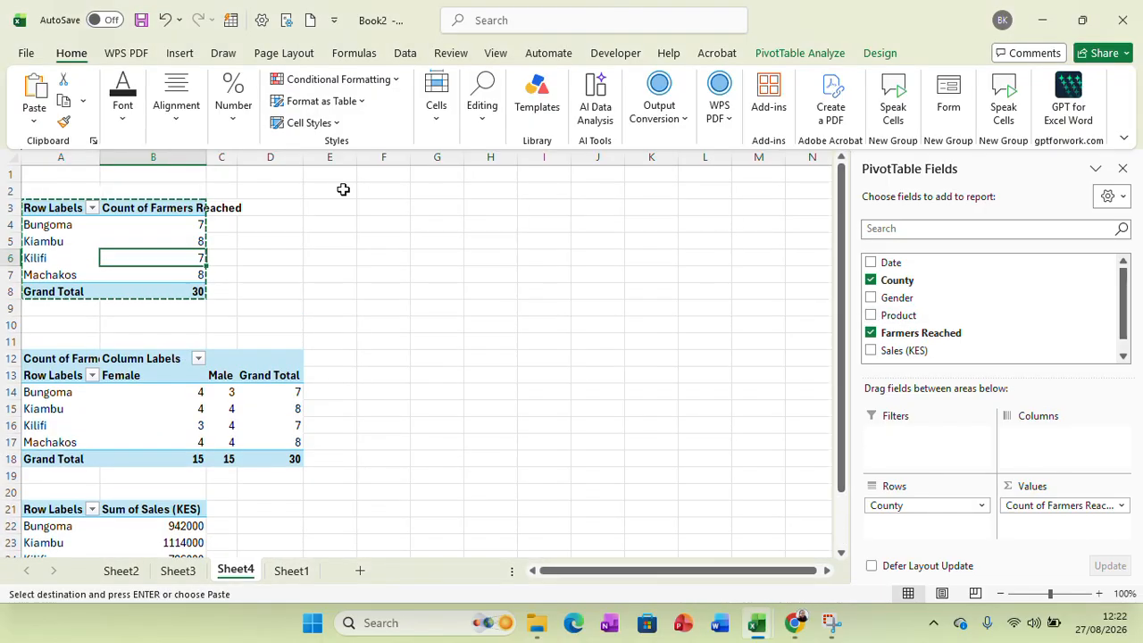
drag(51, 209, 187, 289)
right_click(187, 289)
click(230, 327)
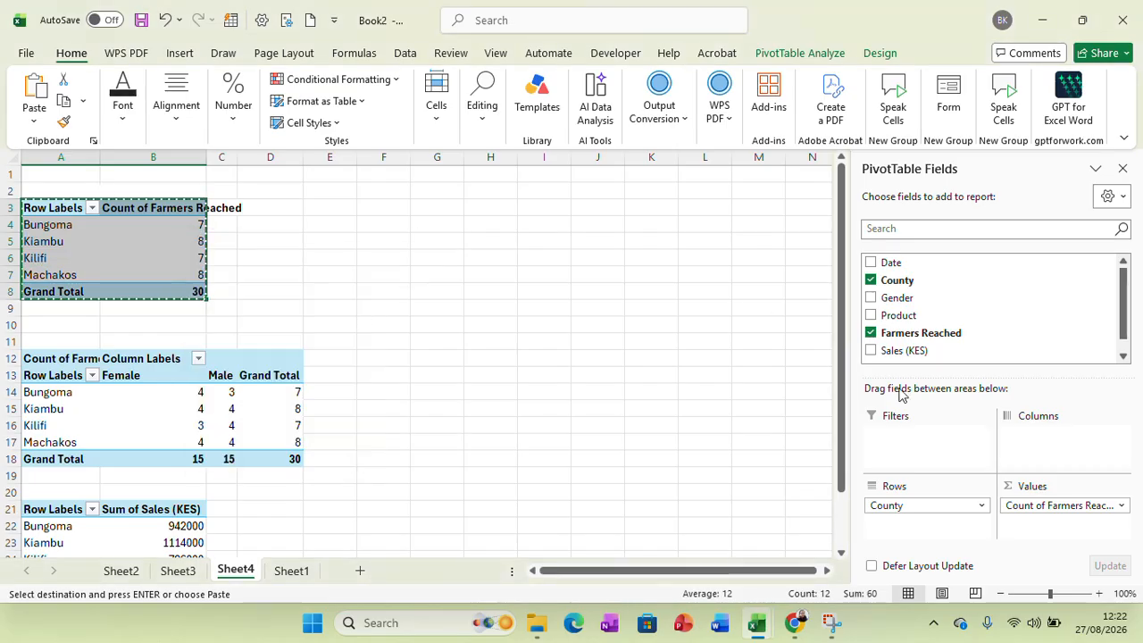
scroll(844, 464, down, 1)
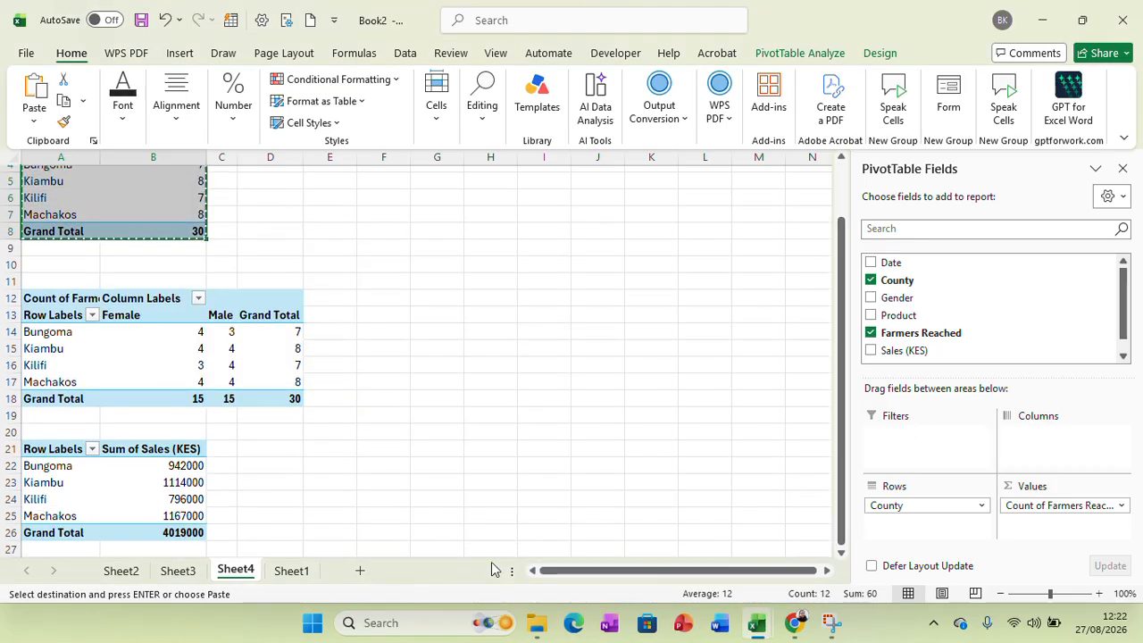
click(69, 549)
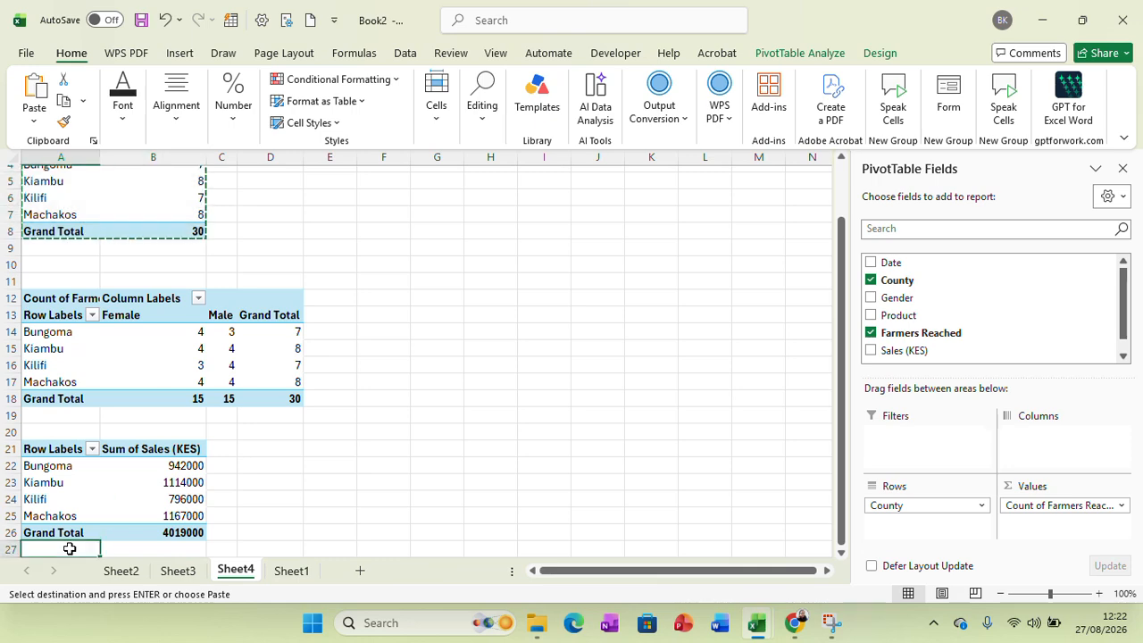
scroll(69, 547, down, 1)
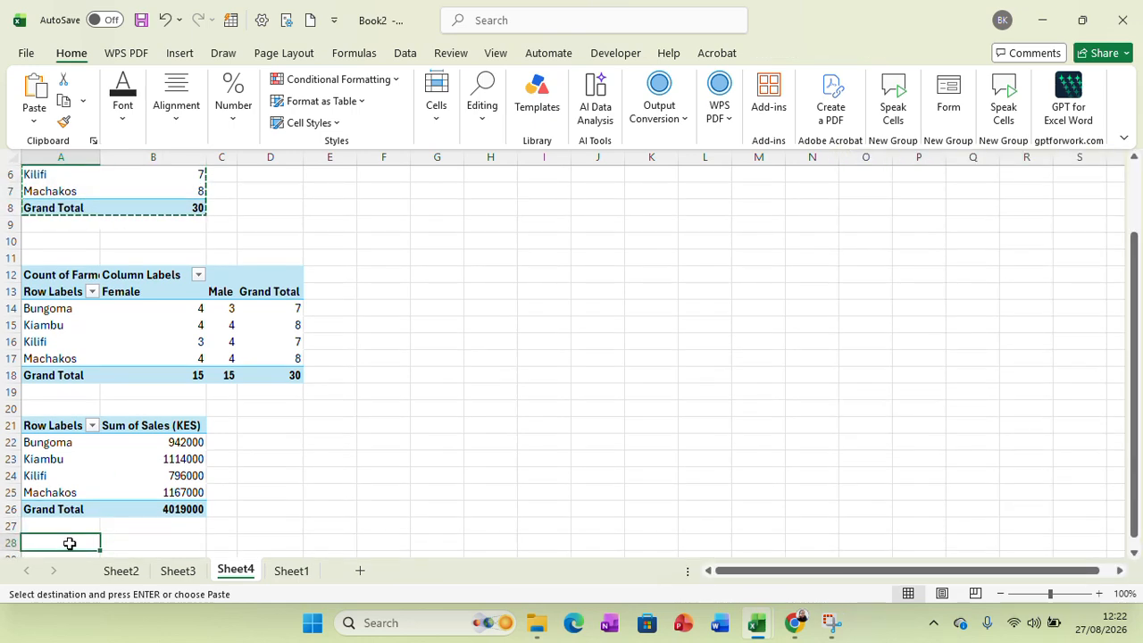
right_click(69, 543)
click(113, 126)
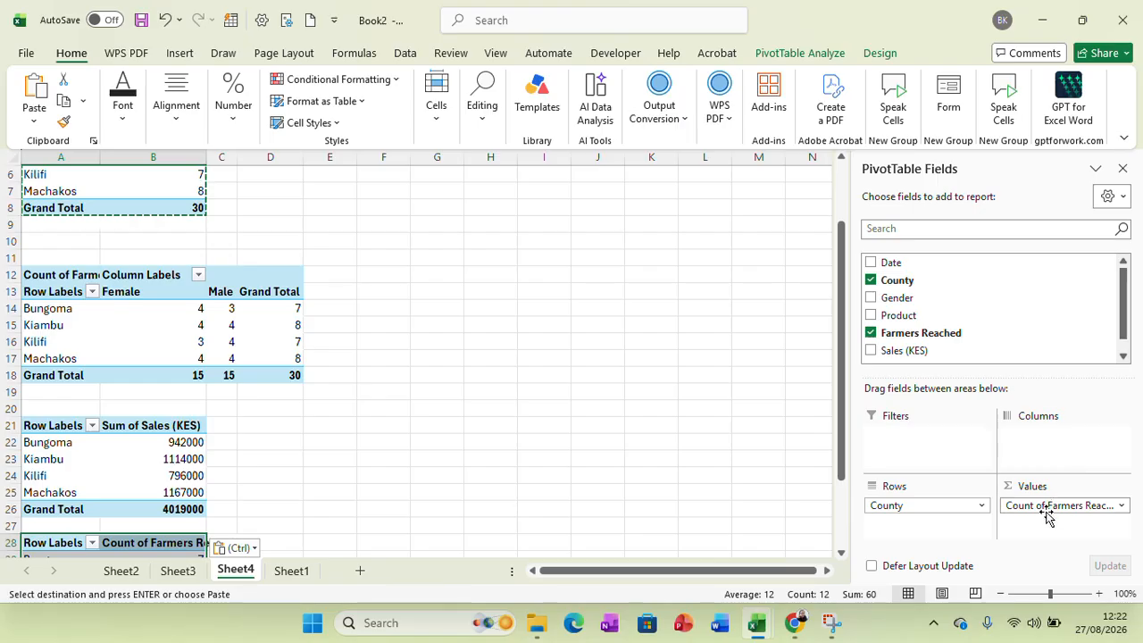
In the pivot table at A28, add Product as columns and replace the Farmers Reached count with its sum.
drag(1046, 512, 939, 334)
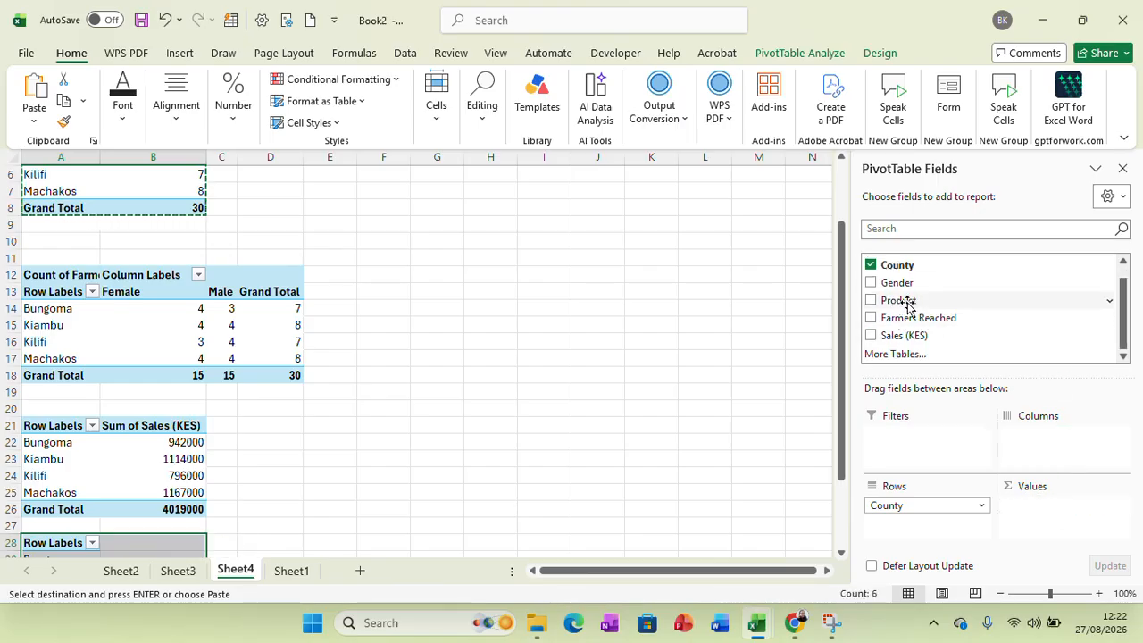
drag(908, 303, 1056, 454)
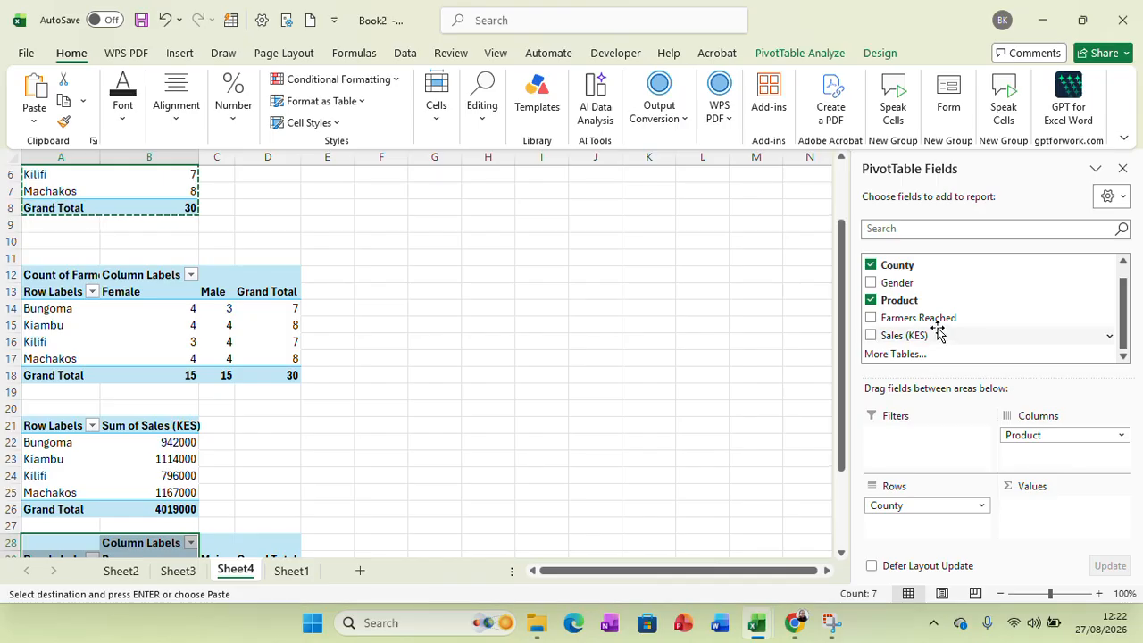
drag(933, 323, 1053, 525)
drag(849, 462, 856, 529)
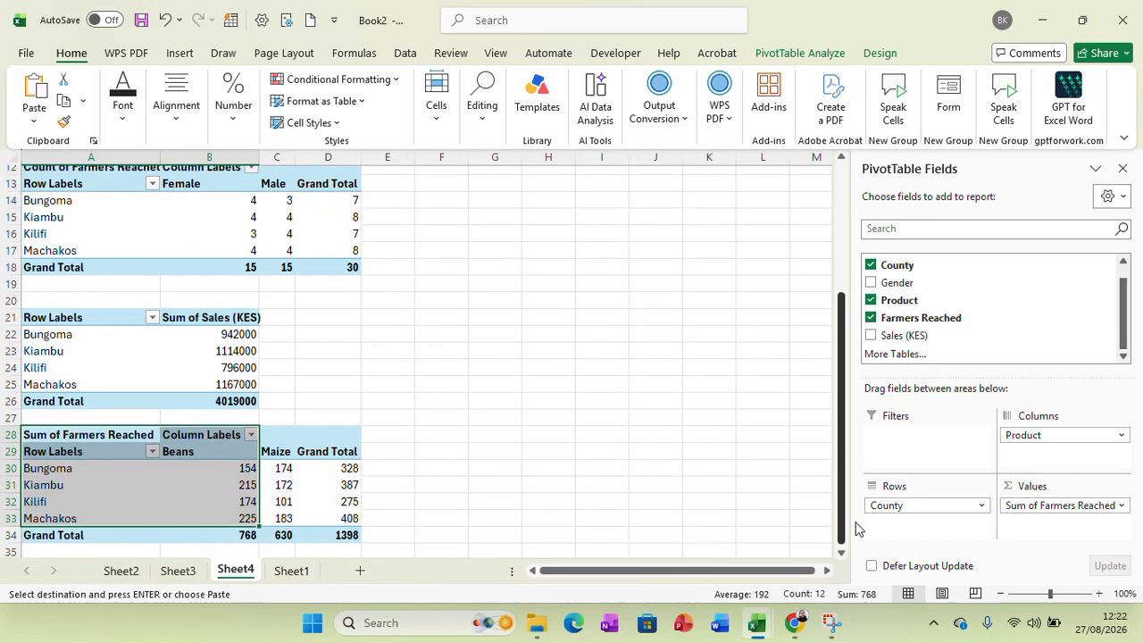
Change the values of the county-by-product pivot table at A28 to summarize Farmers Reached by Count.
click(1101, 507)
click(1063, 487)
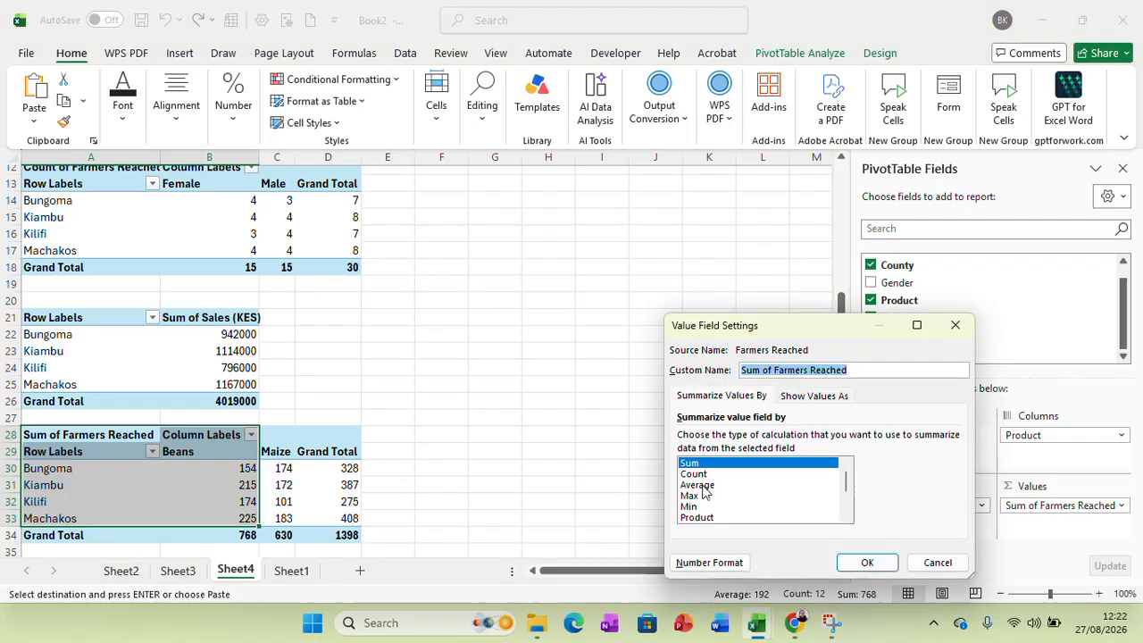
click(693, 474)
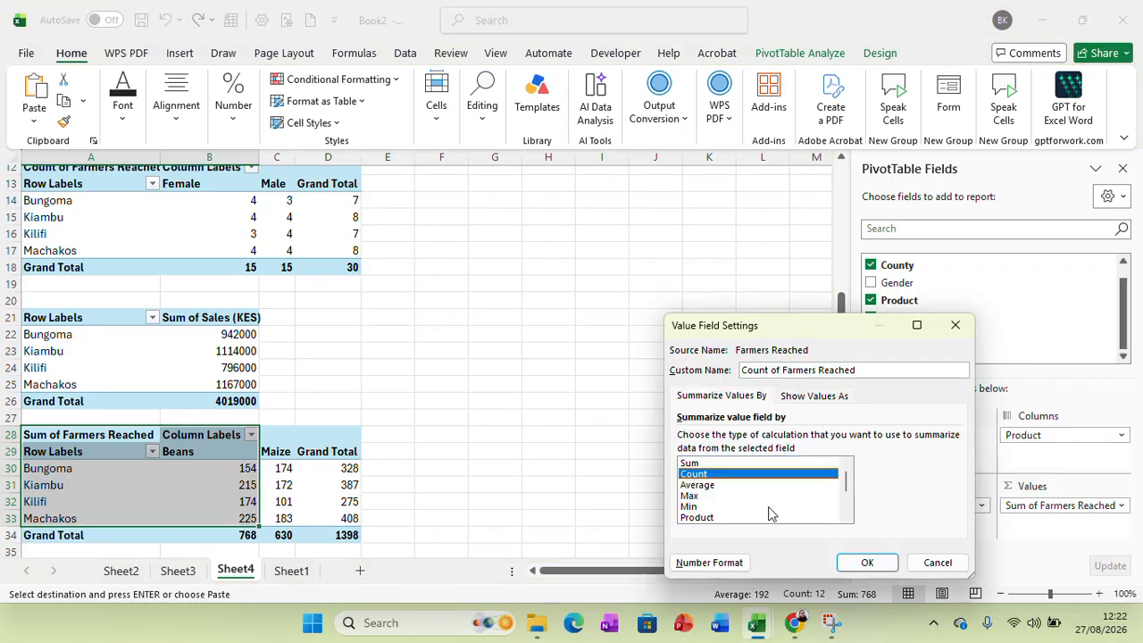
click(849, 564)
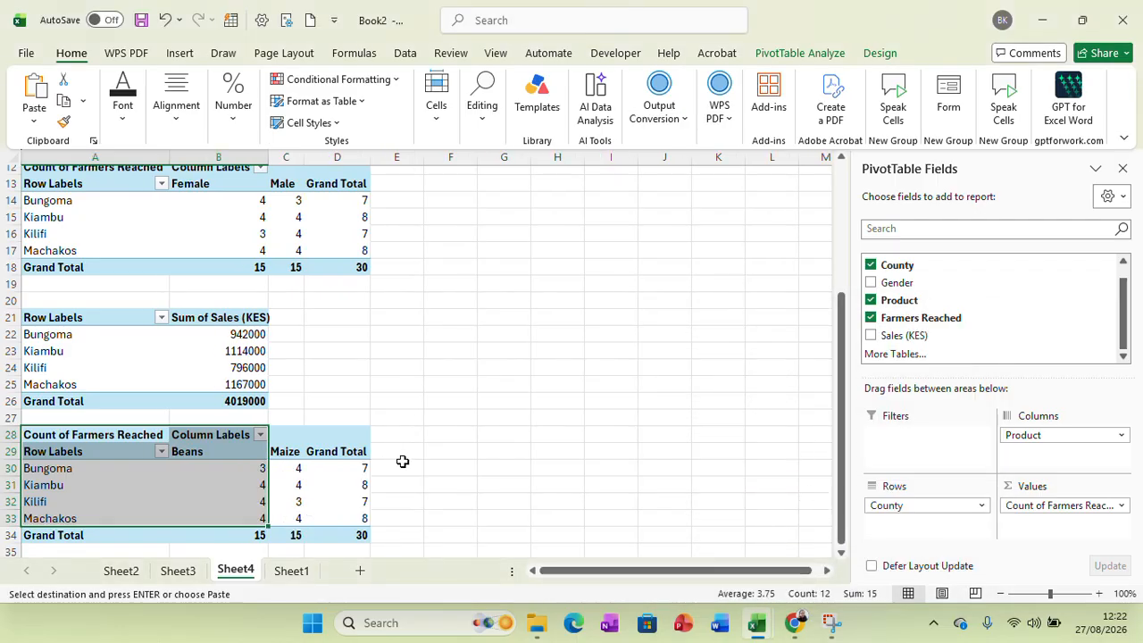
click(576, 434)
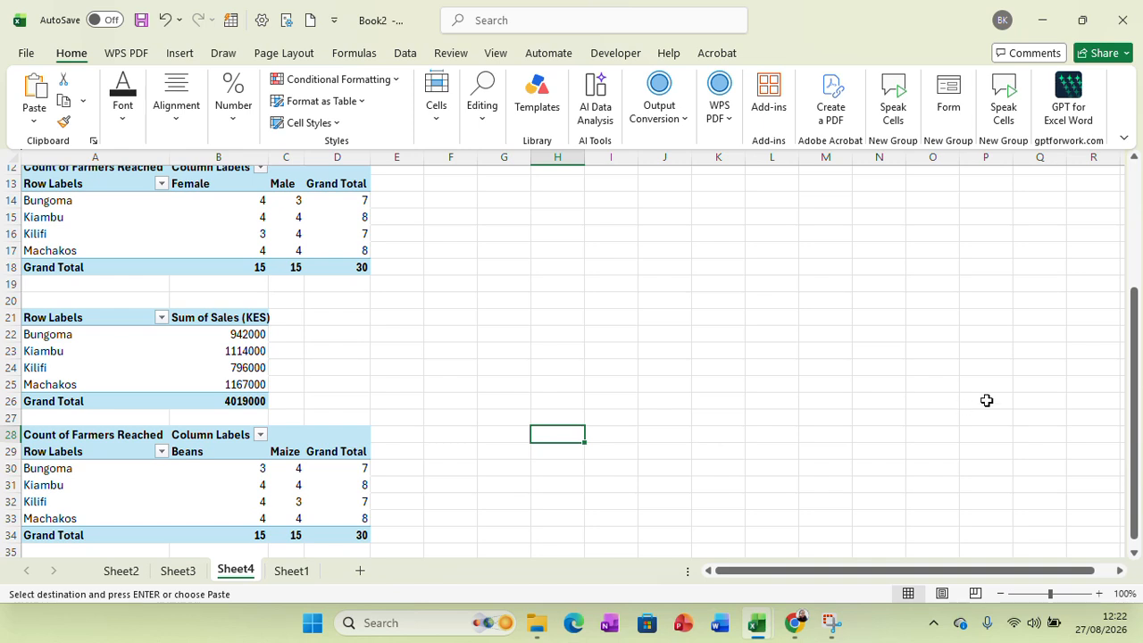
Rename the first pivot table's headers to "County" in A3 and "No. Farmers reached" in B3.
drag(1133, 362, 1133, 239)
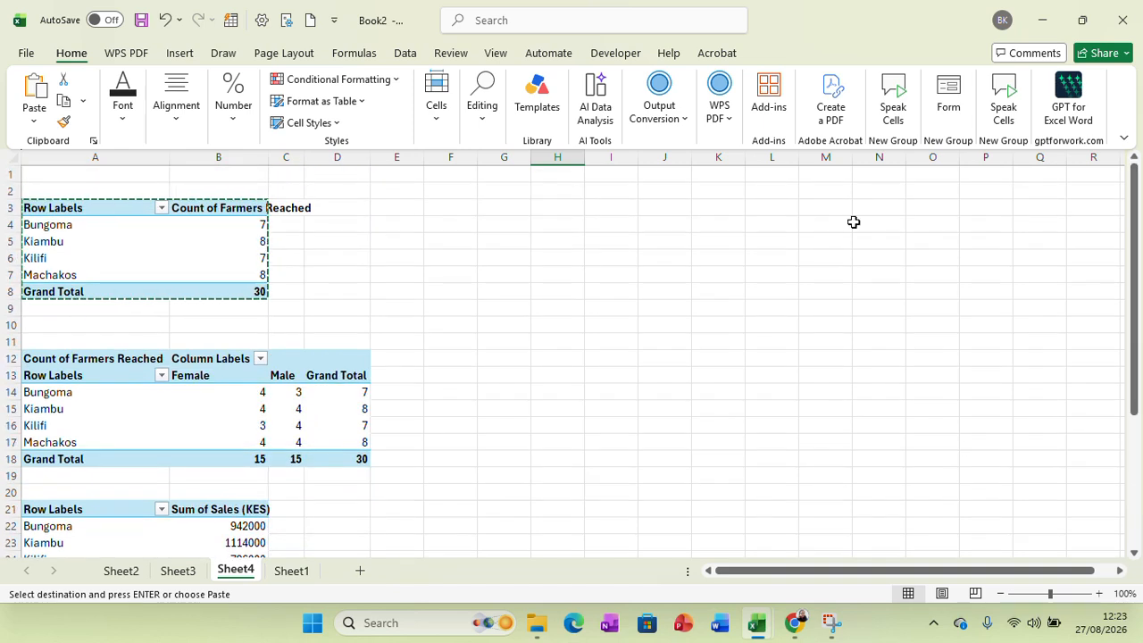
click(107, 207)
text(C)
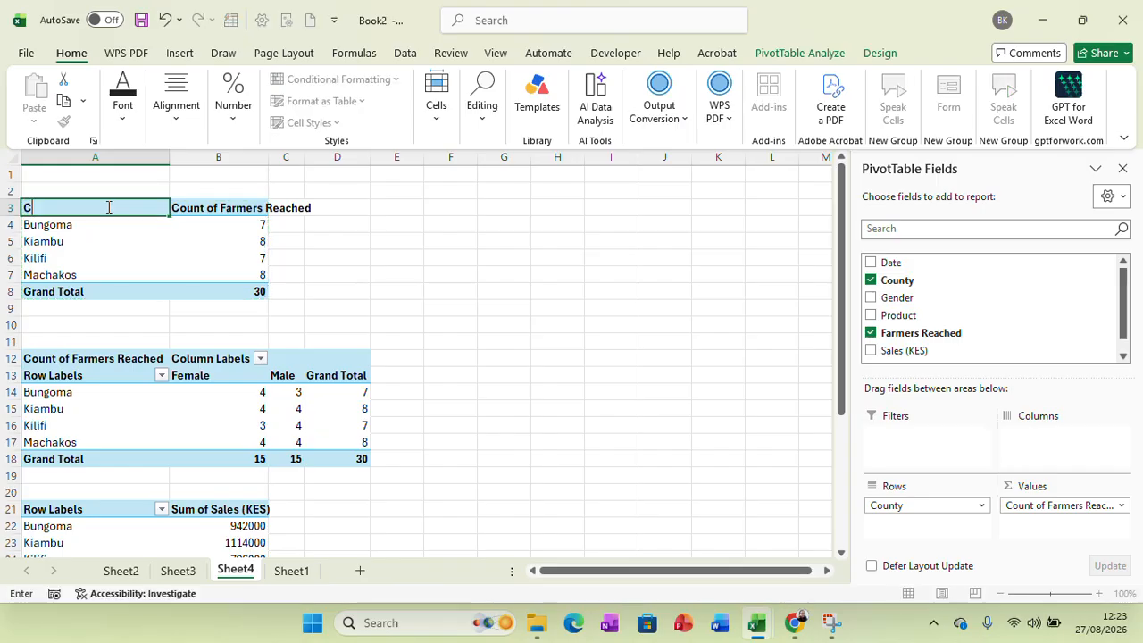
text(ounty)
click(213, 208)
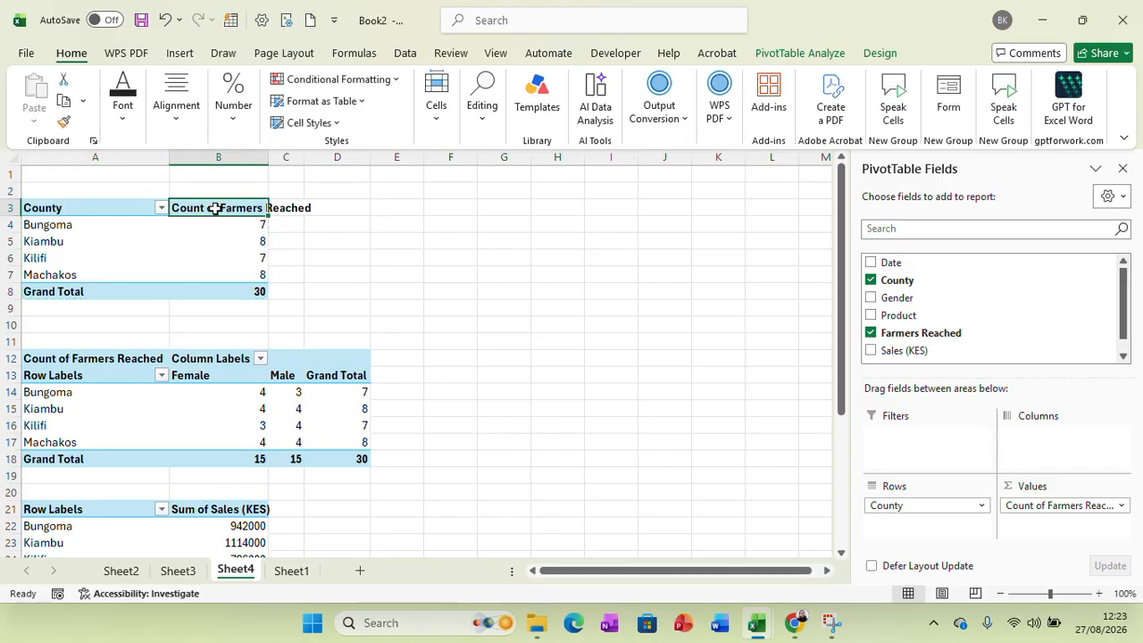
text(No.)
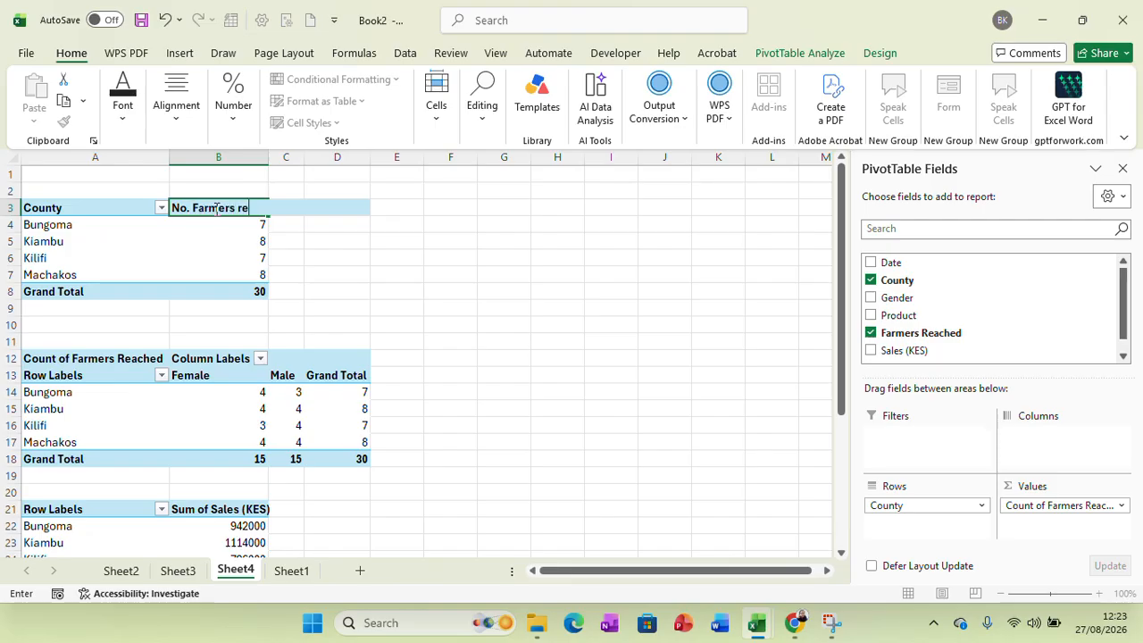
Rename the Row Labels headers in A13, A21 and A29 of the other three pivot tables to "County".
click(79, 373)
text(C)
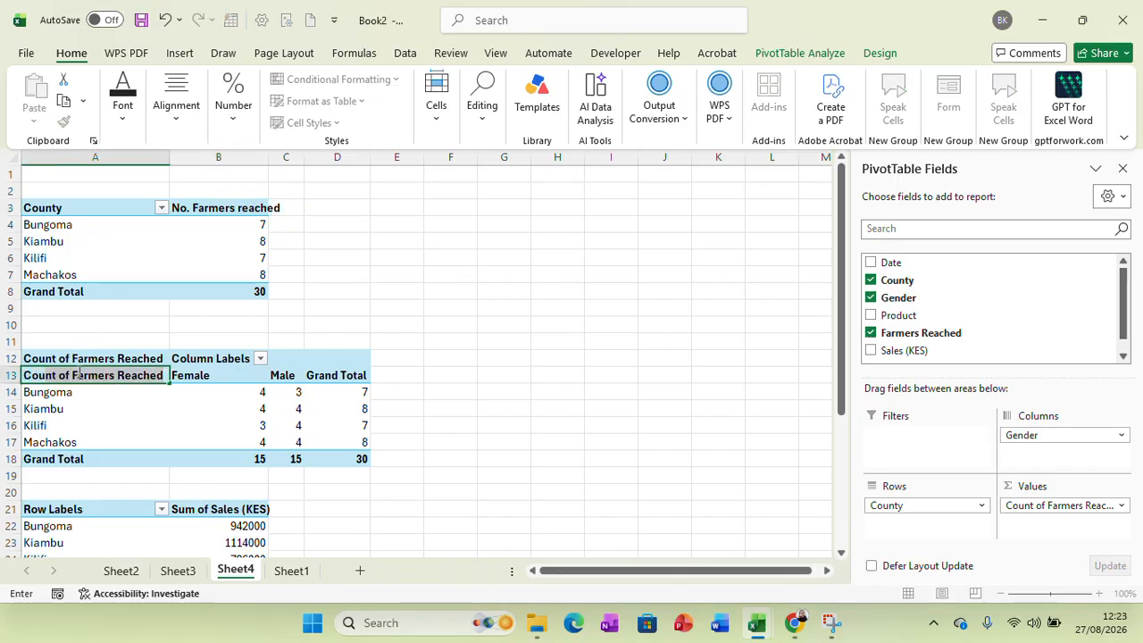
text(ounty)
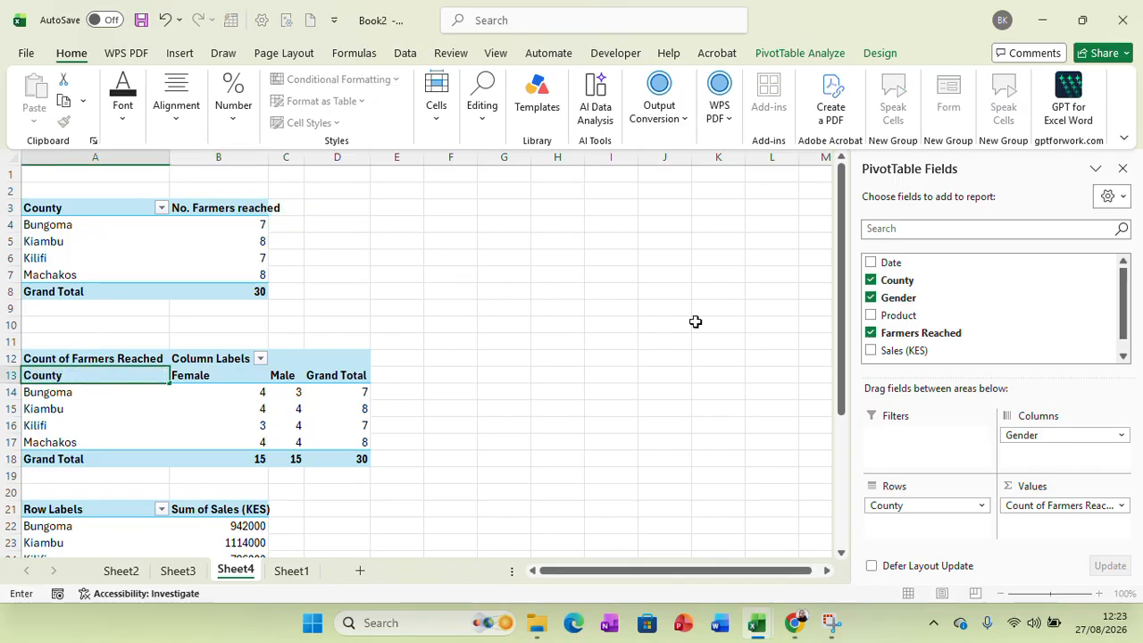
drag(841, 370, 842, 477)
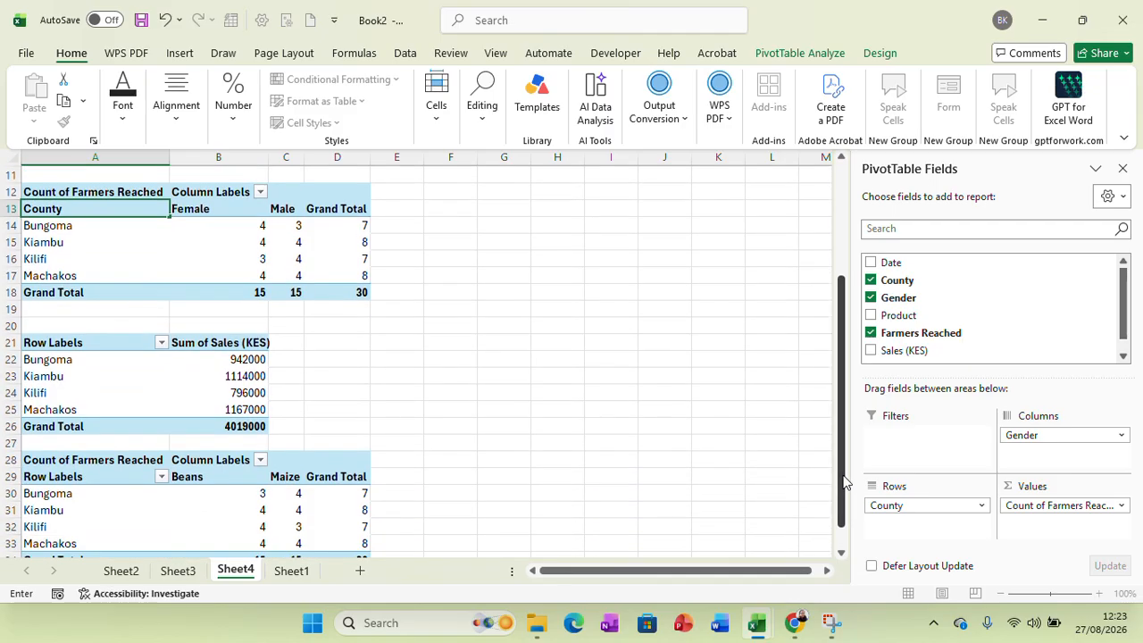
click(84, 342)
text(County)
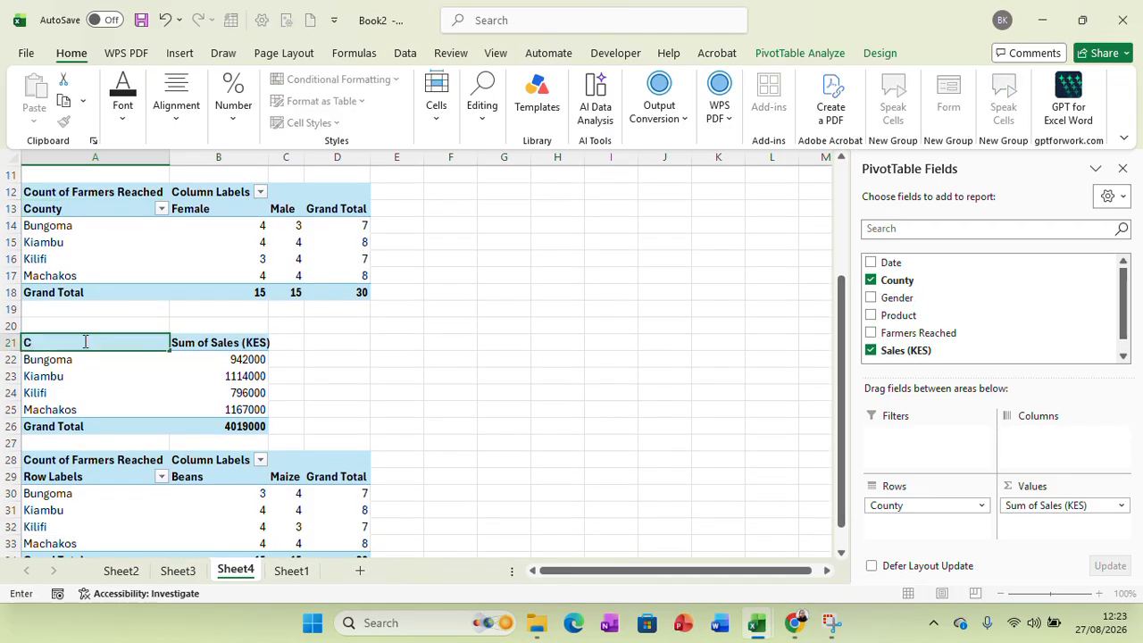
click(76, 476)
text(County)
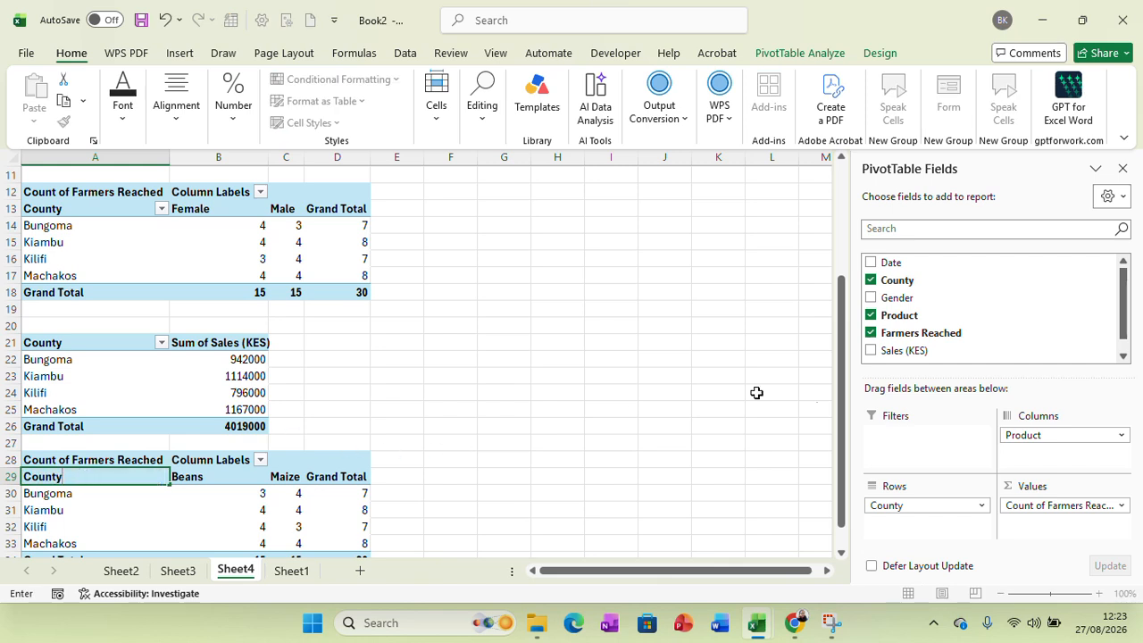
Insert a clustered column PivotChart from the first pivot table, A3:B7, and place it beside the tables near the sheet's top.
drag(845, 413, 871, 254)
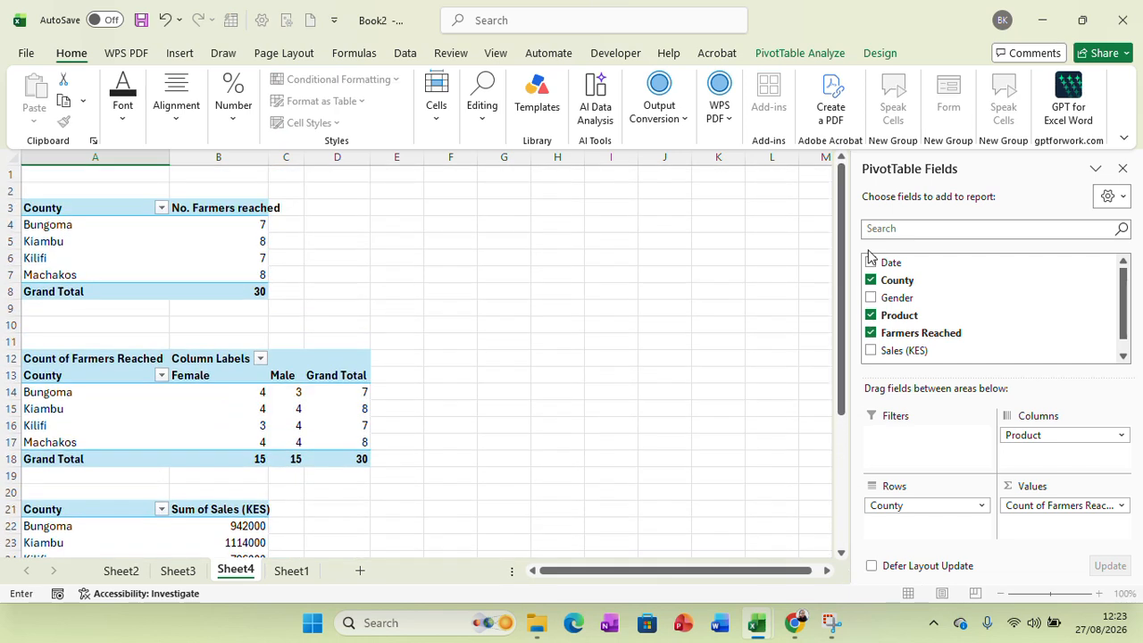
drag(101, 209, 238, 275)
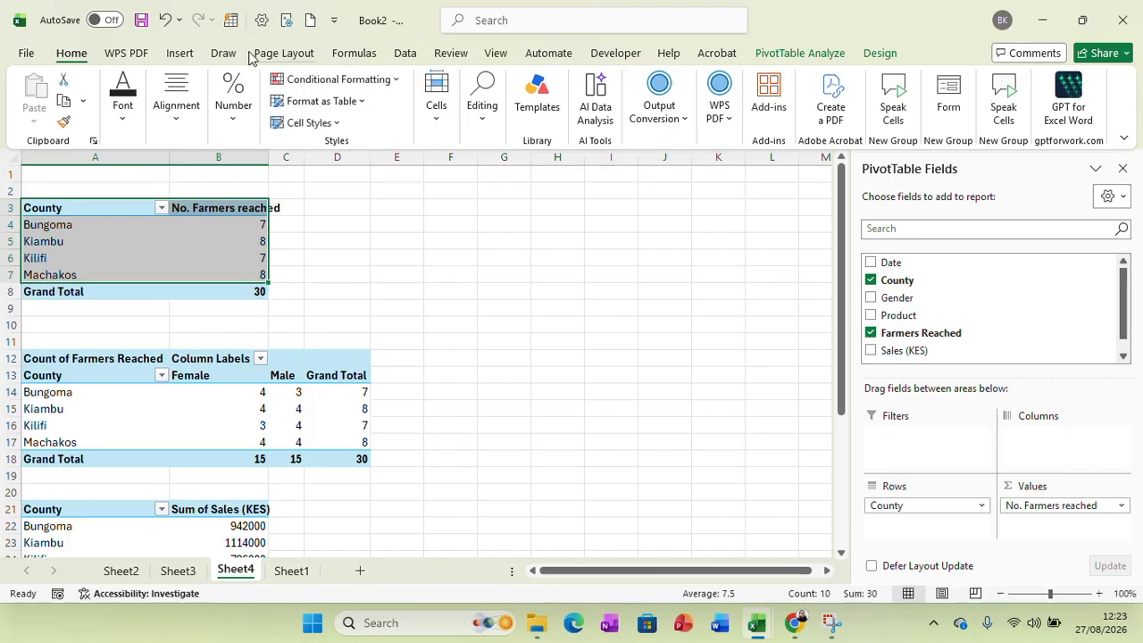
click(179, 53)
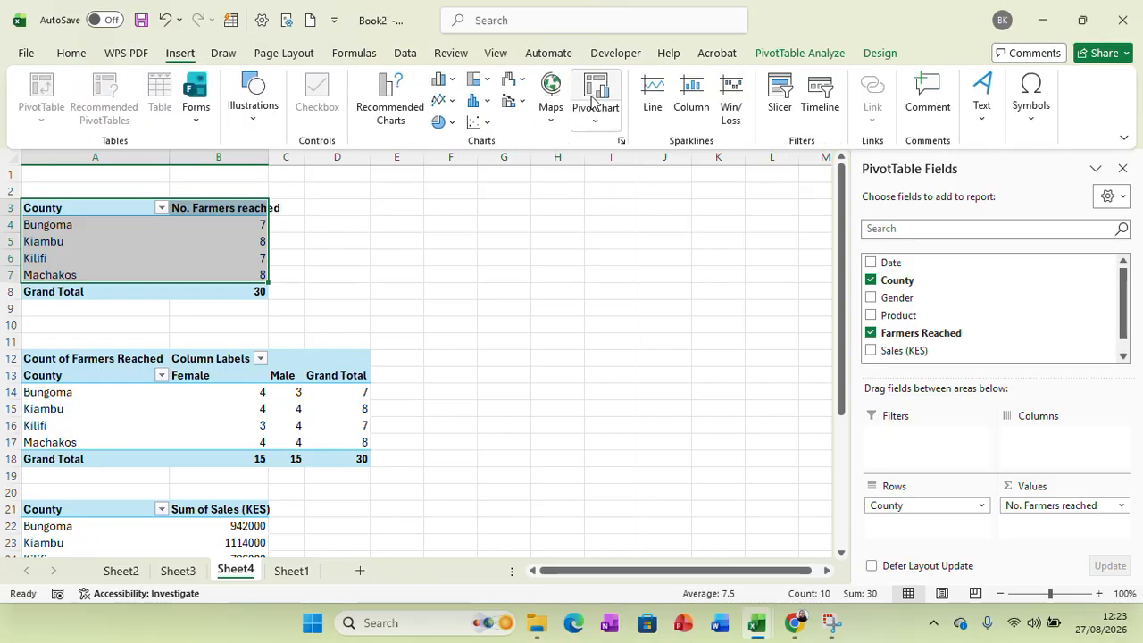
click(595, 103)
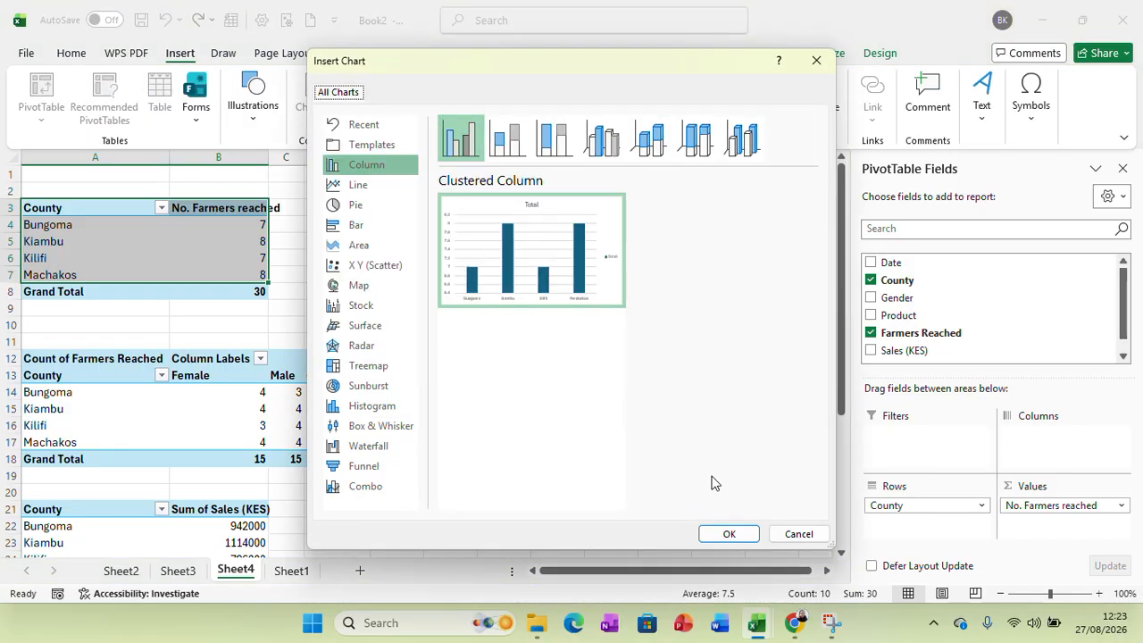
click(729, 535)
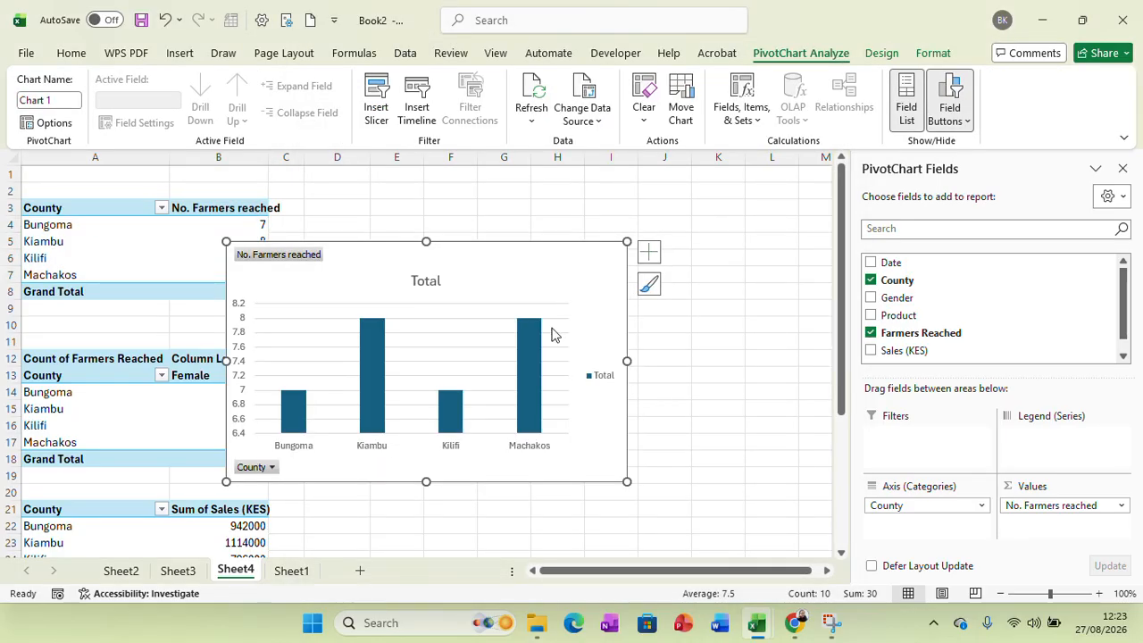
drag(518, 283, 691, 204)
Insert a clustered column PivotChart from the county-by-gender pivot table, A13:C17, and place it below the first chart.
click(85, 375)
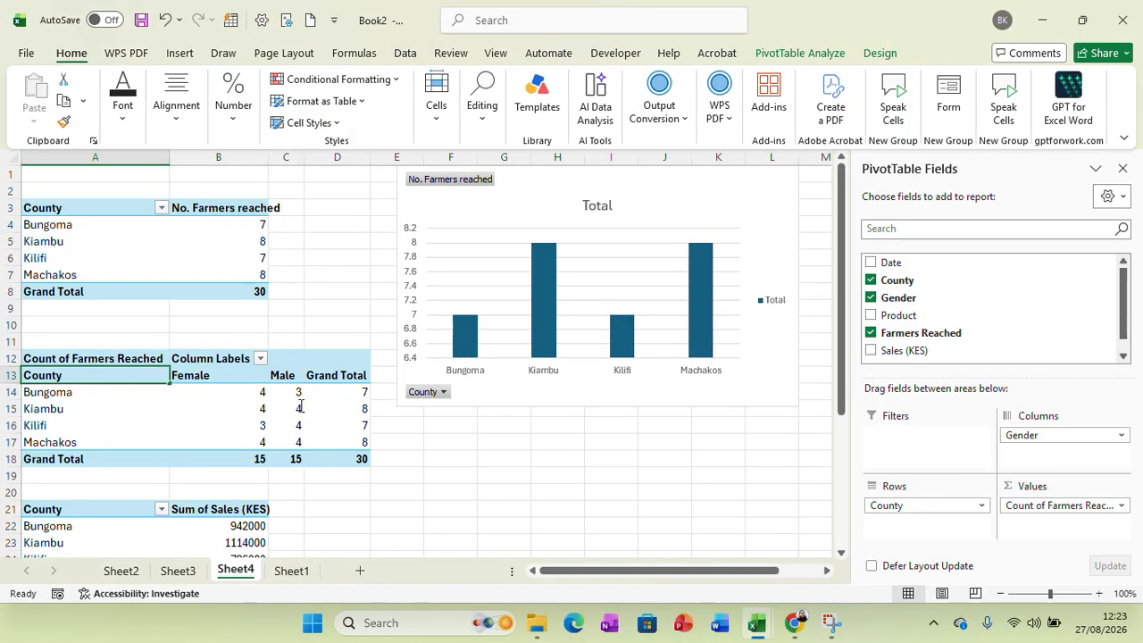
drag(113, 375, 294, 415)
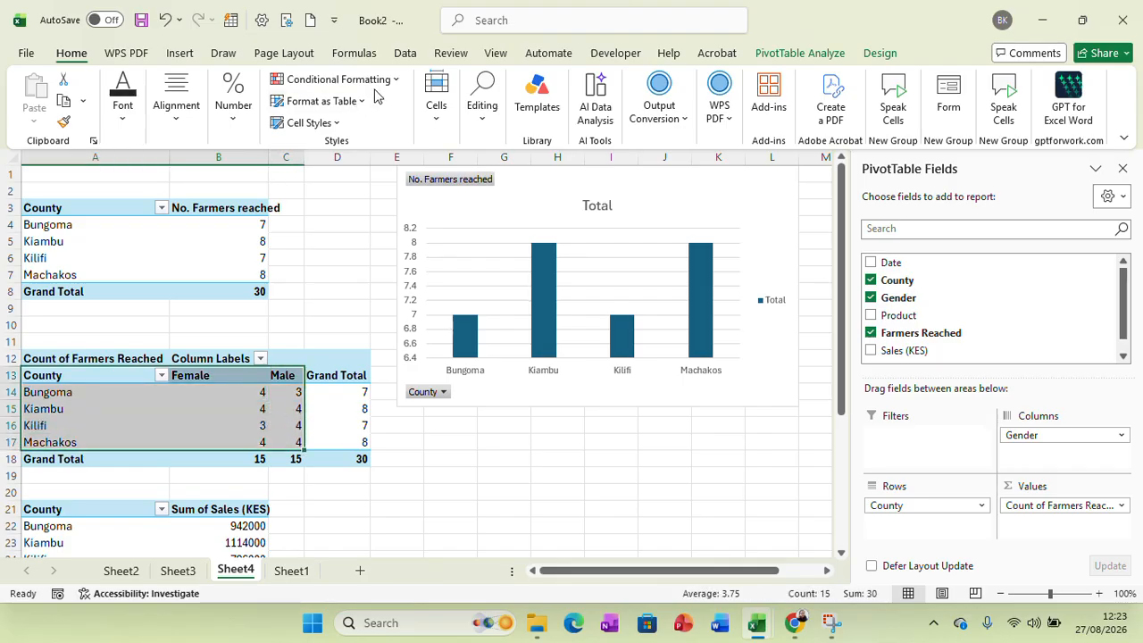
click(180, 55)
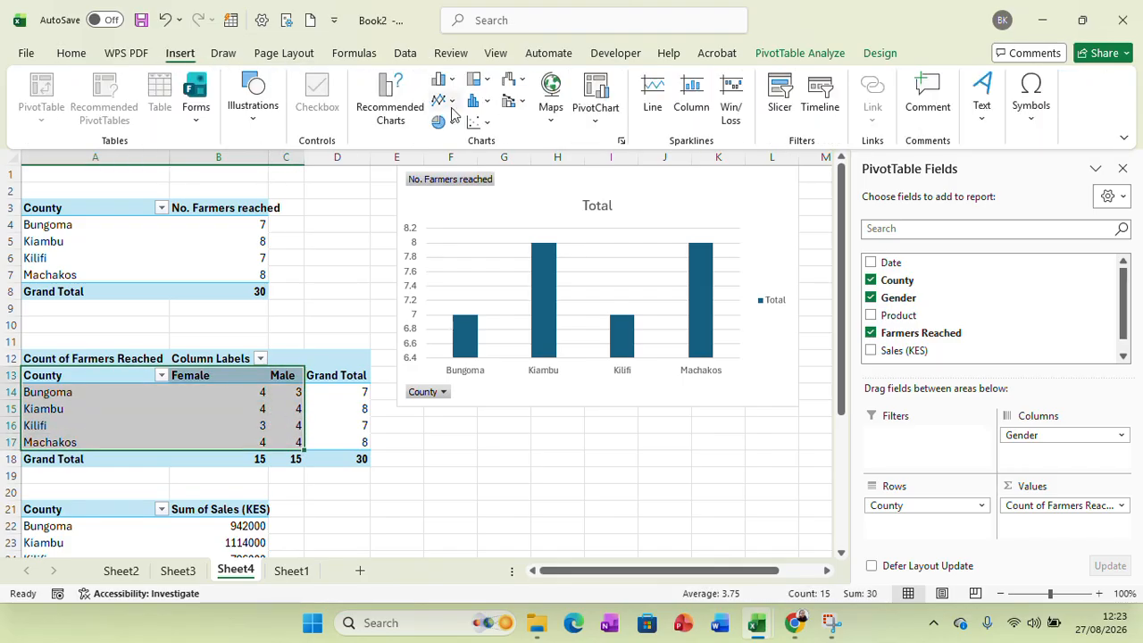
click(601, 107)
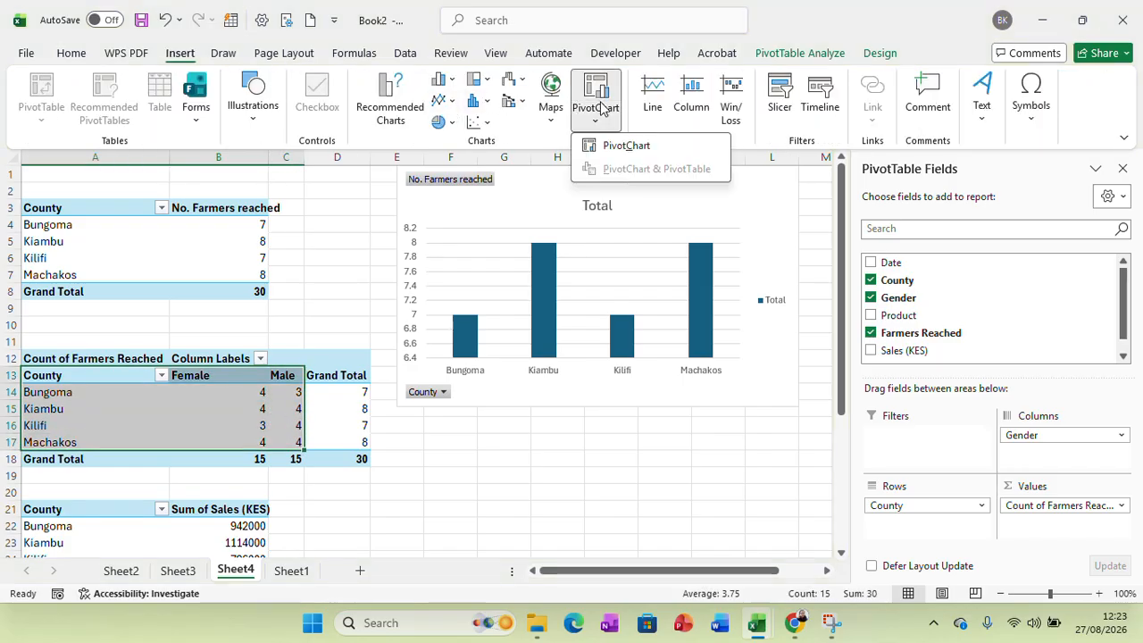
click(616, 146)
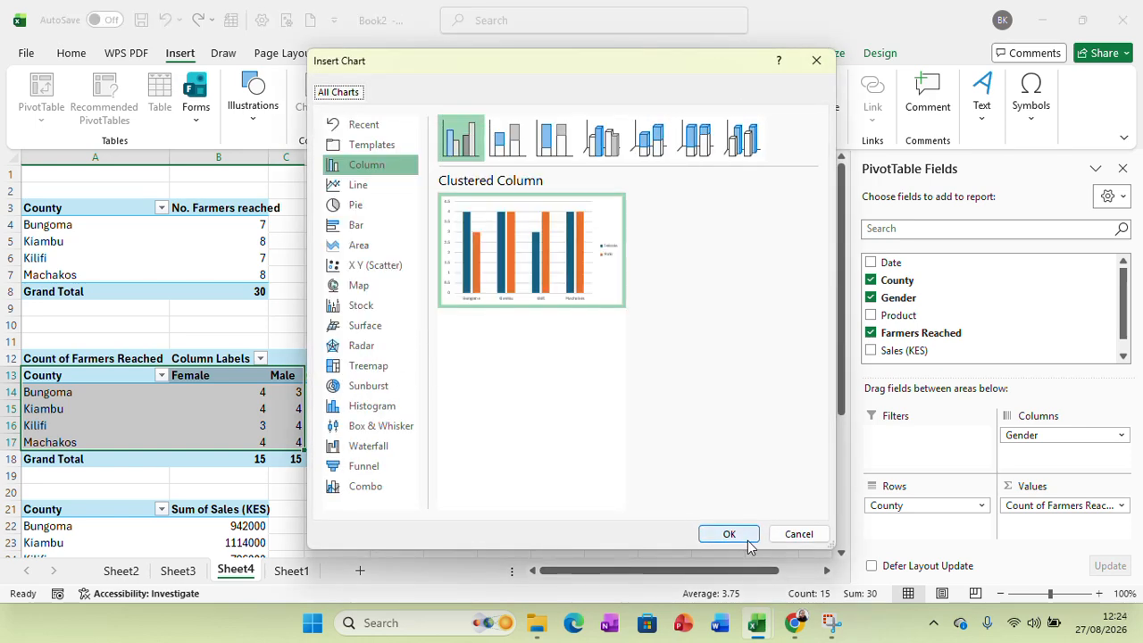
click(729, 533)
drag(447, 257, 647, 430)
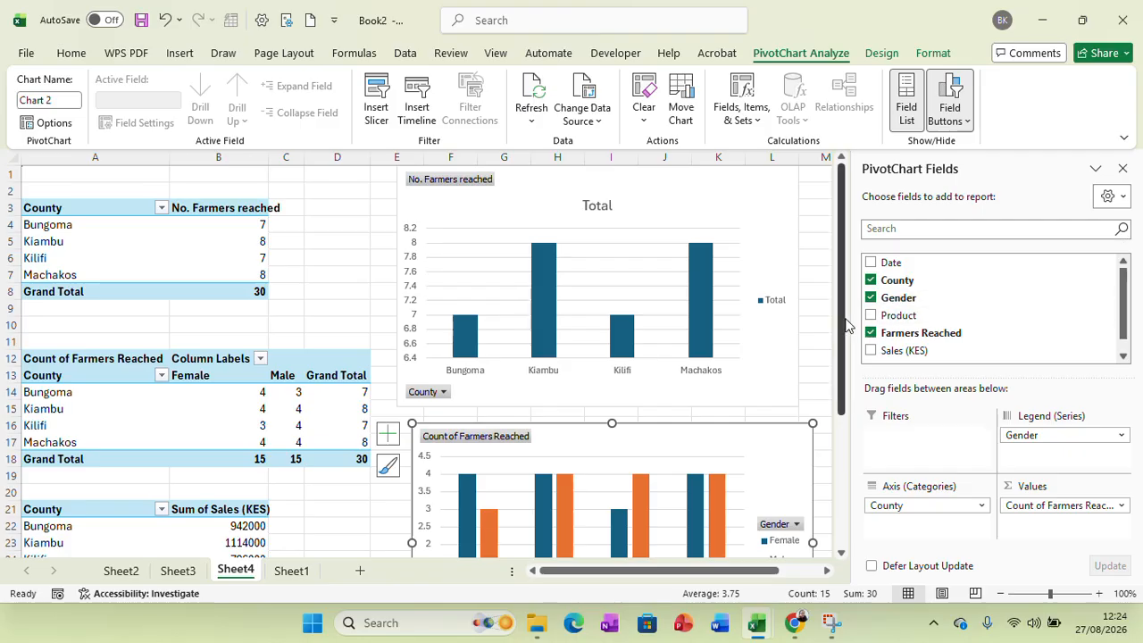
Insert a clustered bar PivotChart from the sales pivot table, A21:B25, and place it below the gender chart.
drag(844, 326, 866, 536)
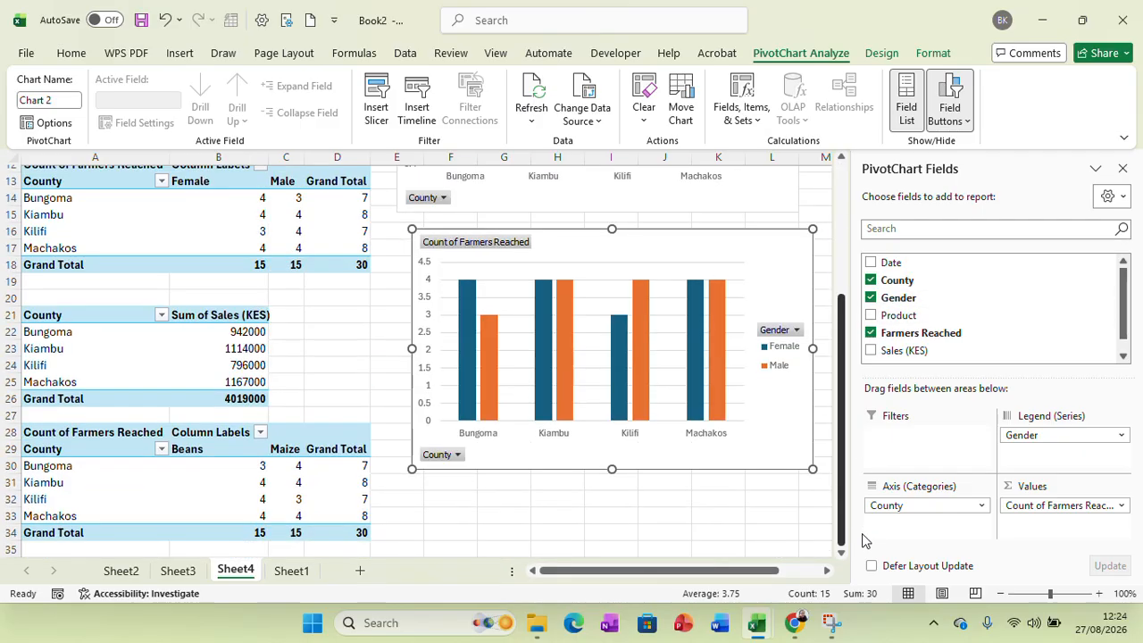
drag(67, 314, 234, 384)
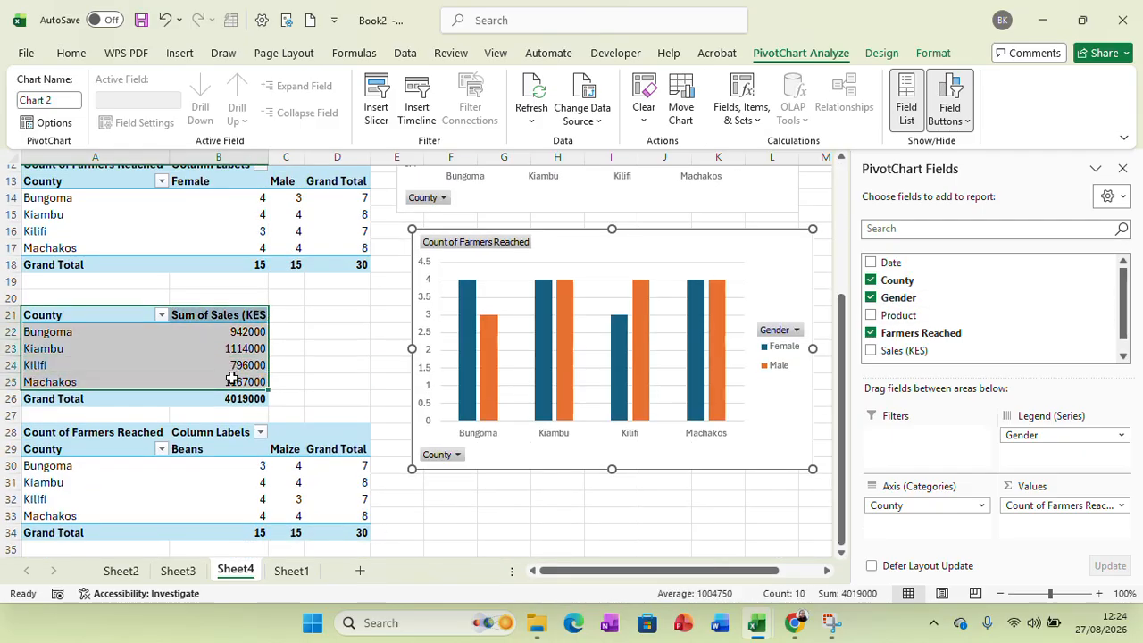
click(180, 53)
click(594, 114)
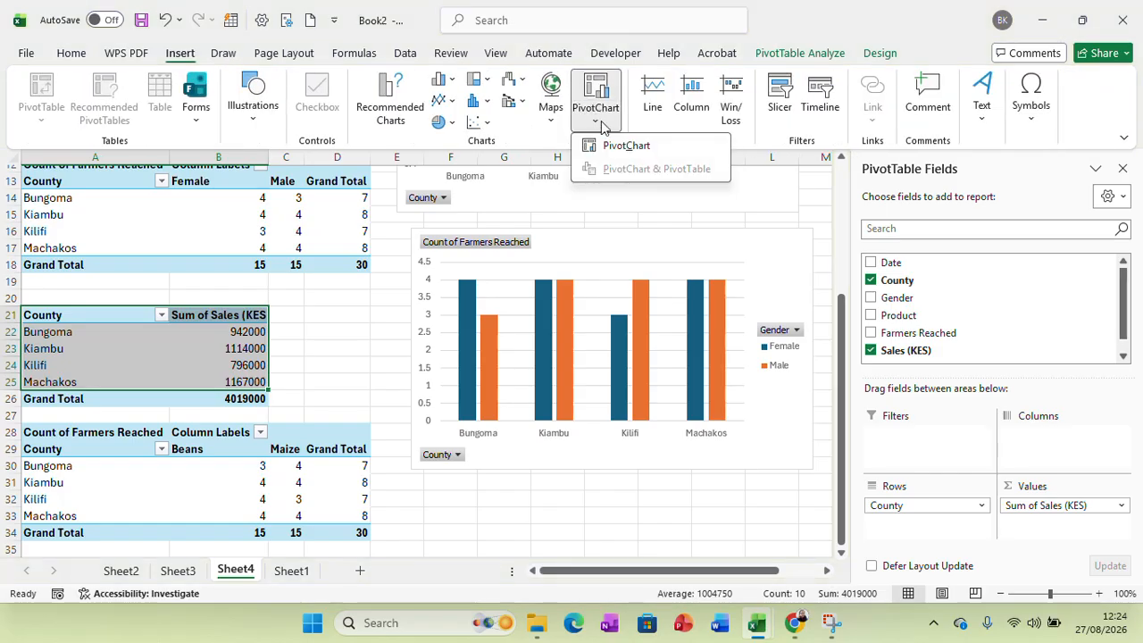
click(612, 146)
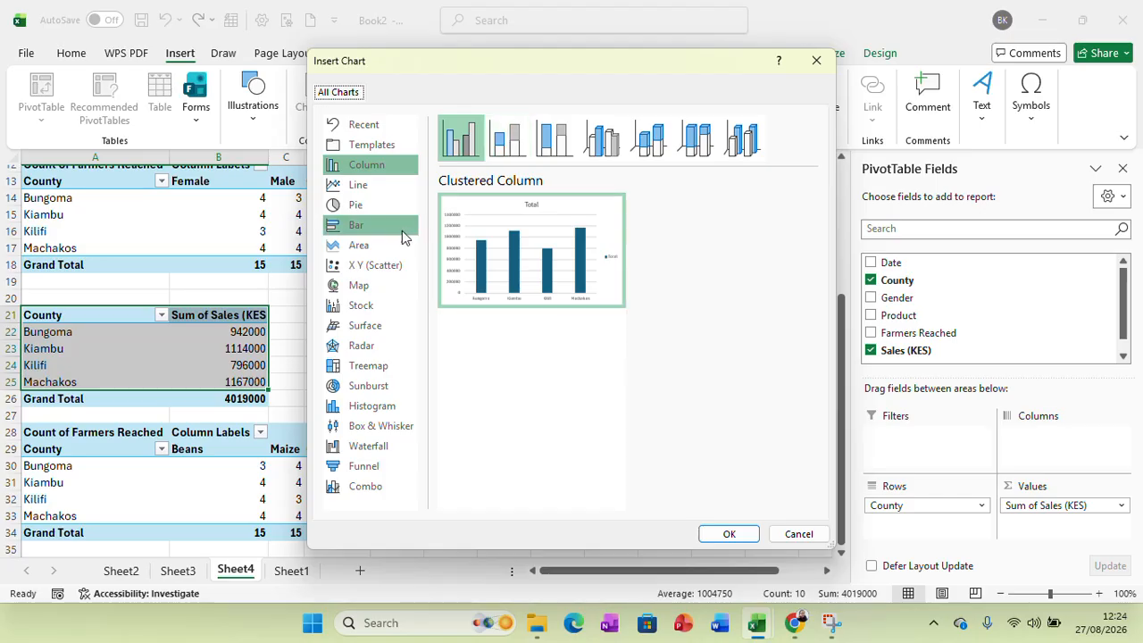
click(379, 230)
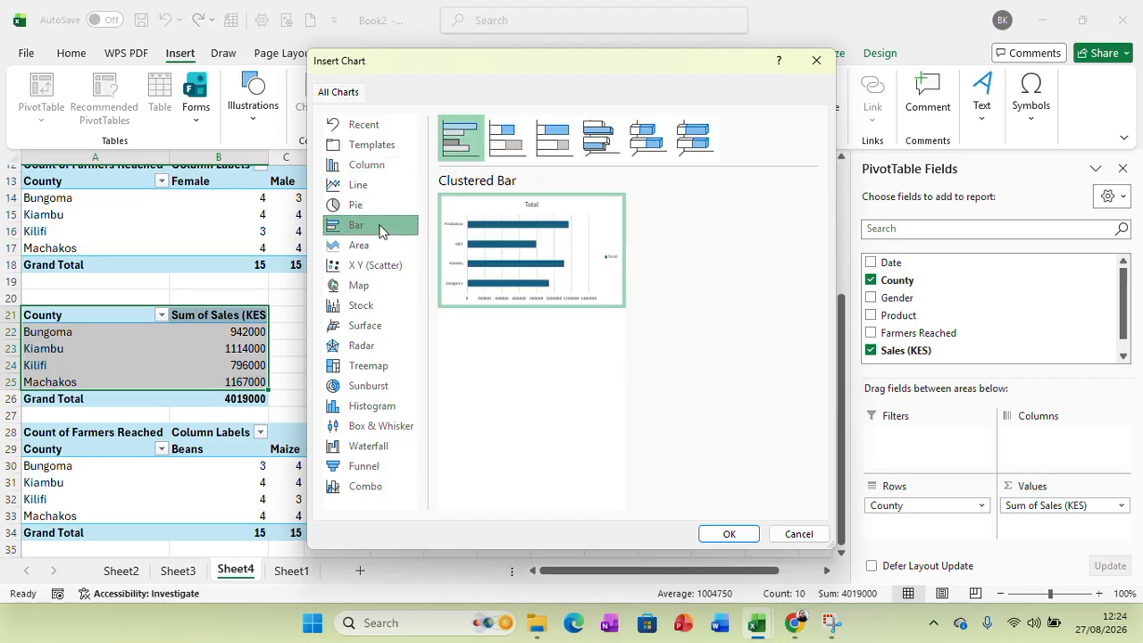
click(739, 542)
drag(515, 250, 722, 500)
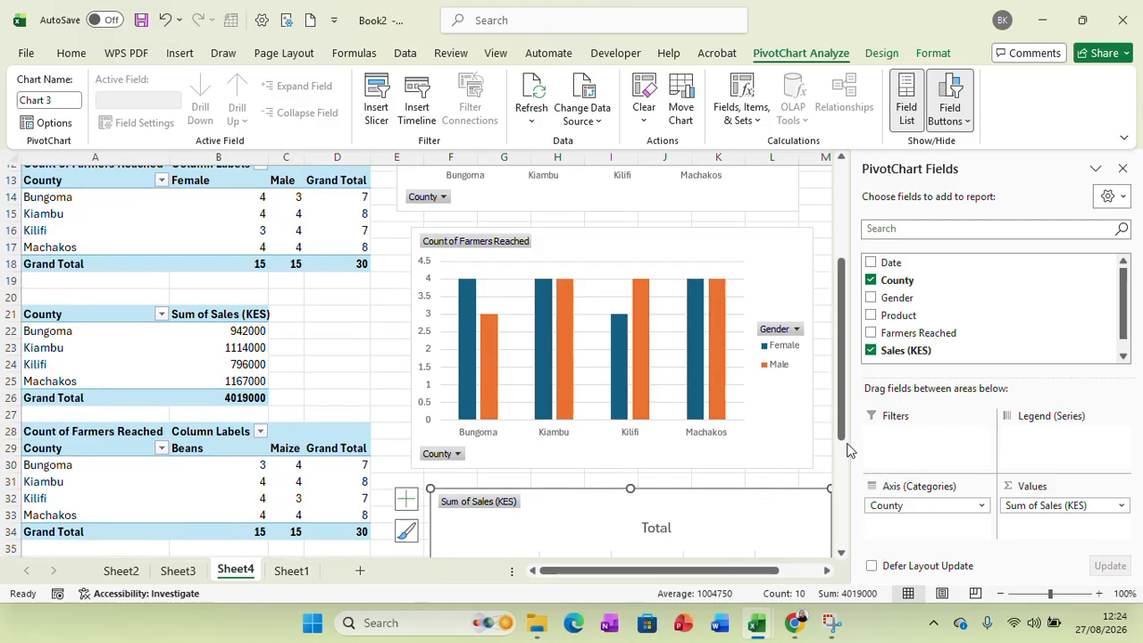
Insert a clustered column PivotChart from the county-by-product pivot table, A29:C33.
drag(843, 434, 844, 540)
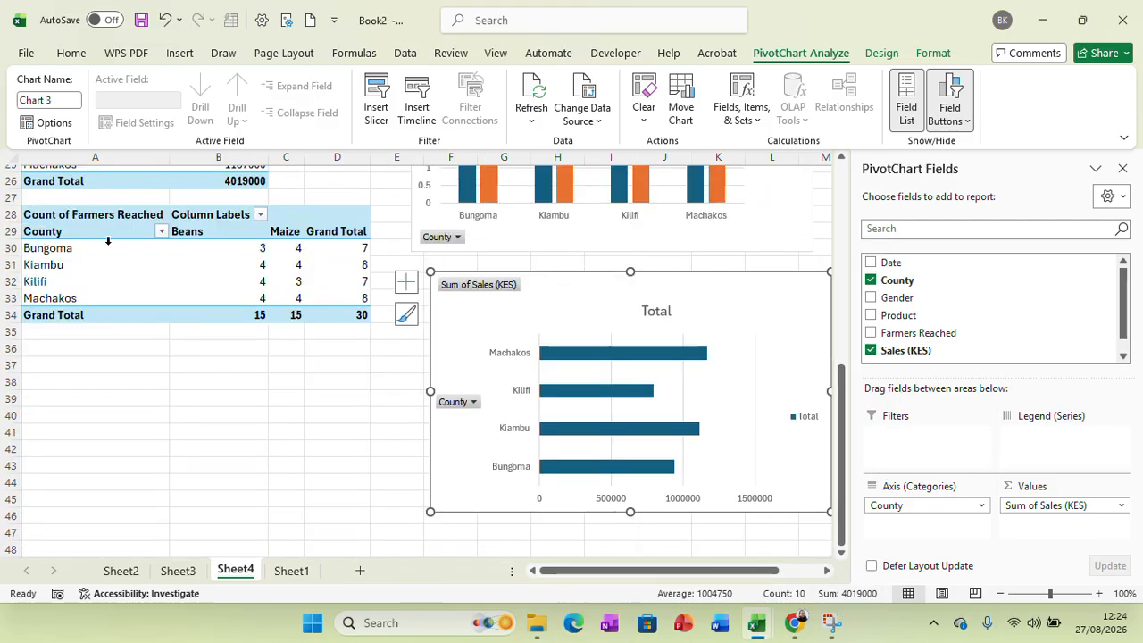
drag(87, 238, 284, 296)
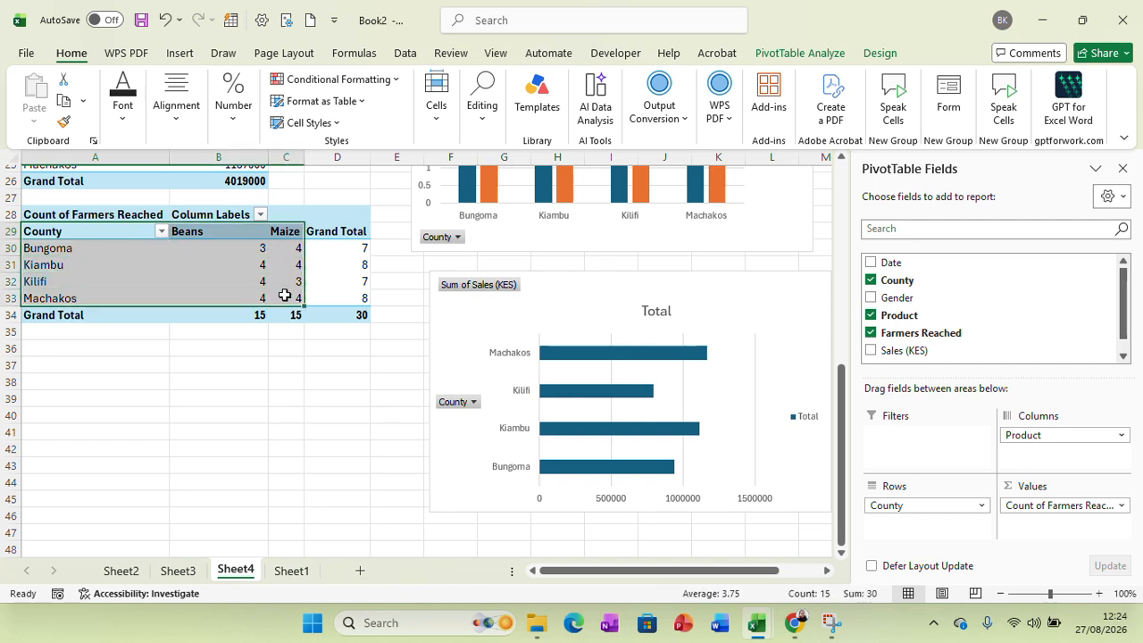
click(179, 52)
click(605, 108)
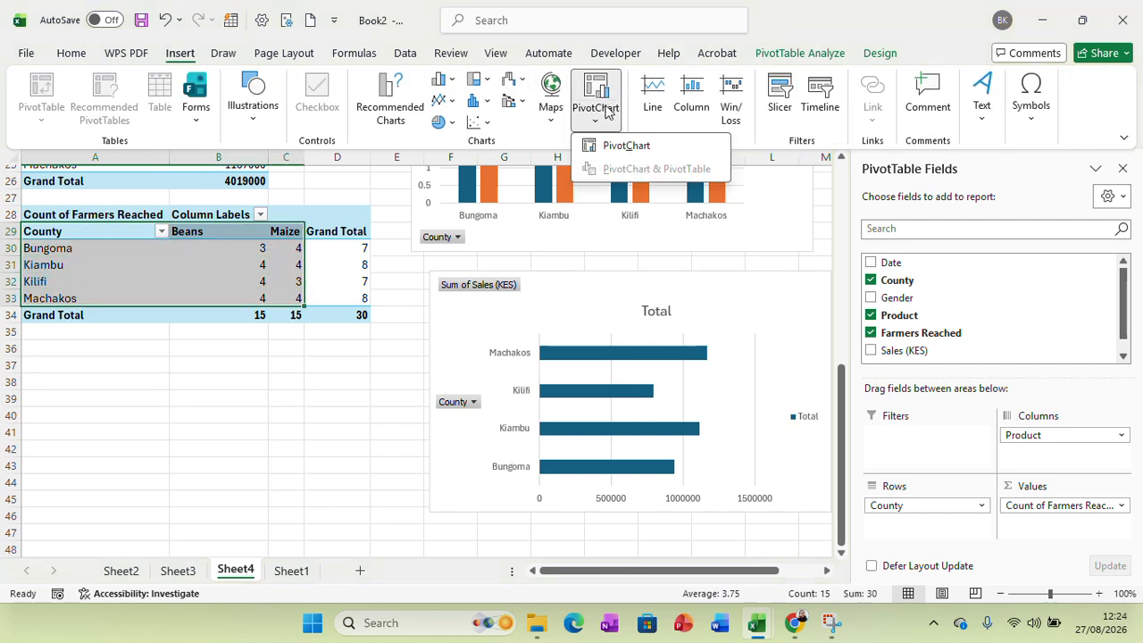
click(626, 146)
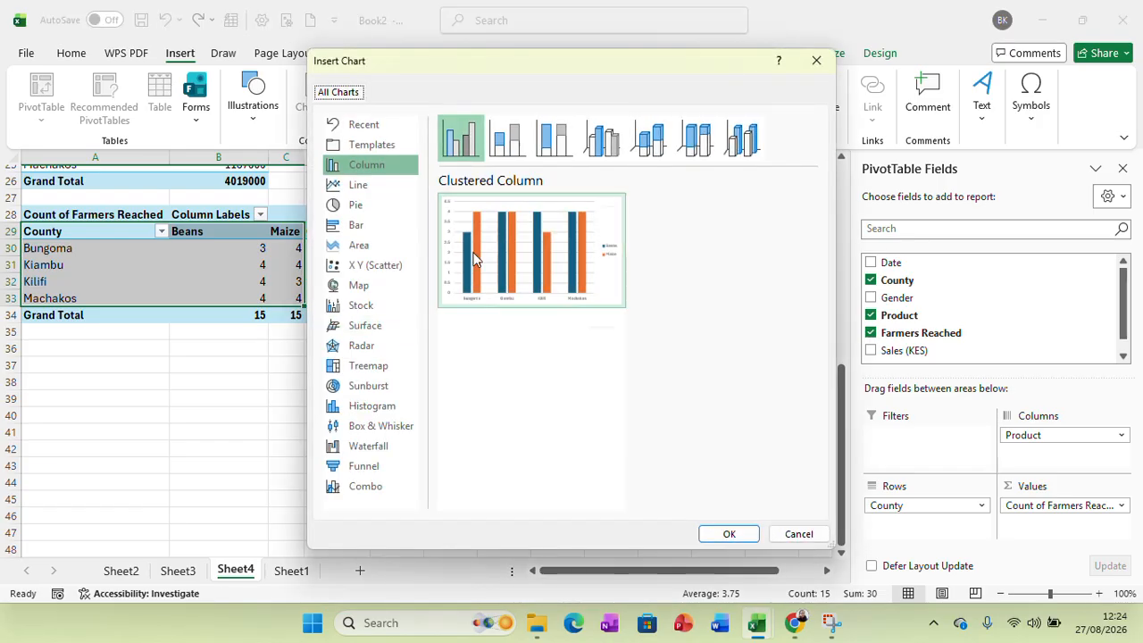
click(724, 533)
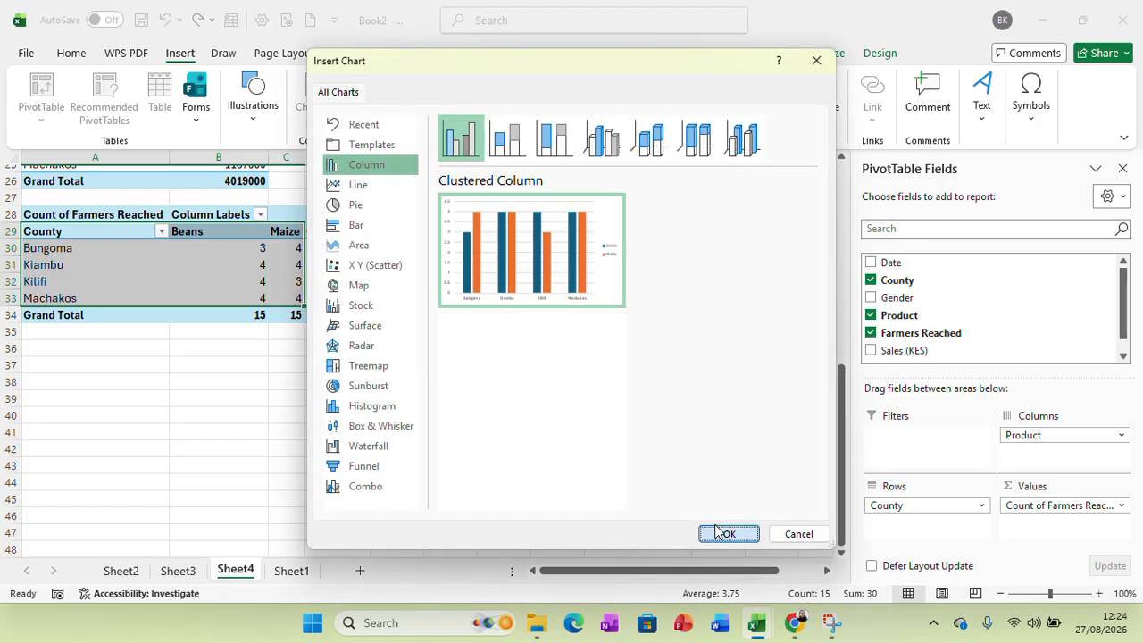
Place the county-by-product chart below its pivot table and insert slicers for County, Gender and Product.
drag(552, 260, 346, 397)
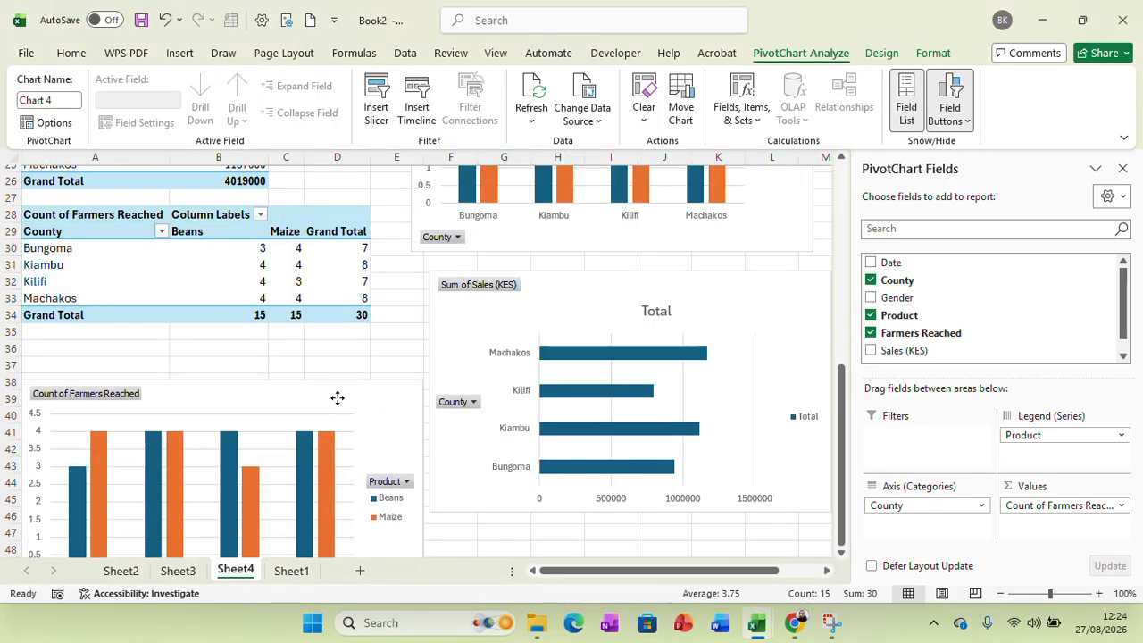
click(378, 97)
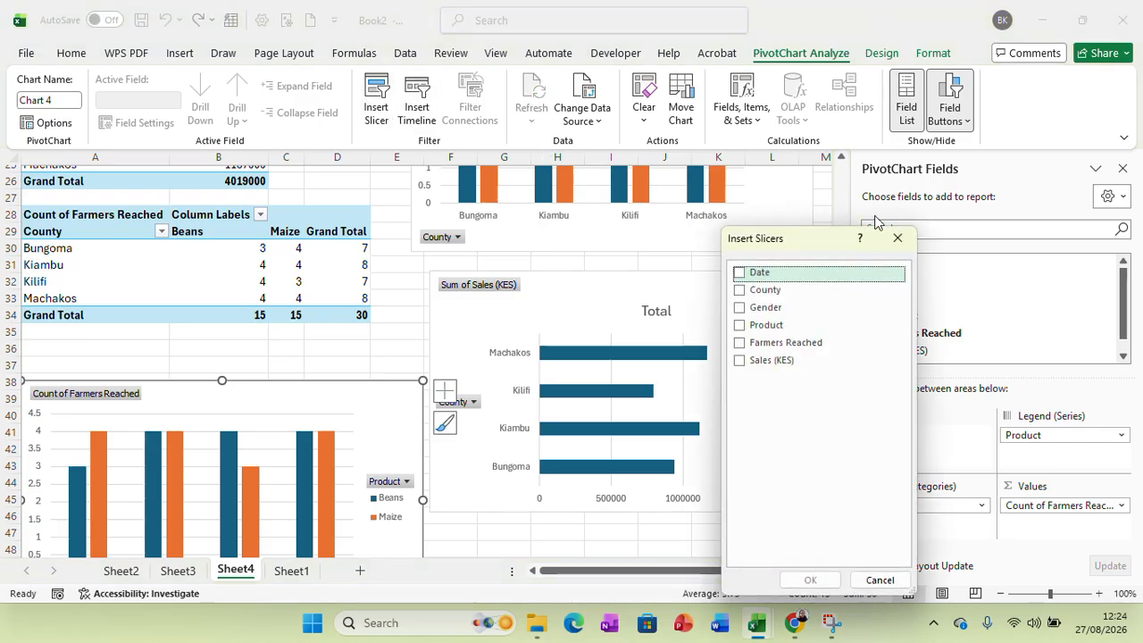
click(740, 290)
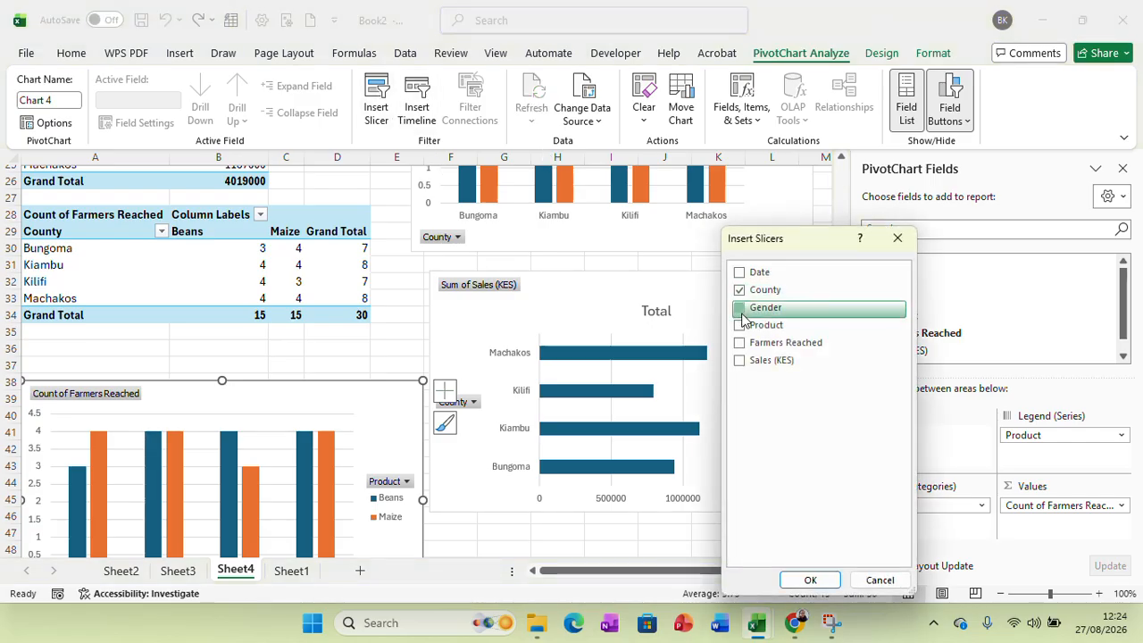
click(741, 312)
click(741, 326)
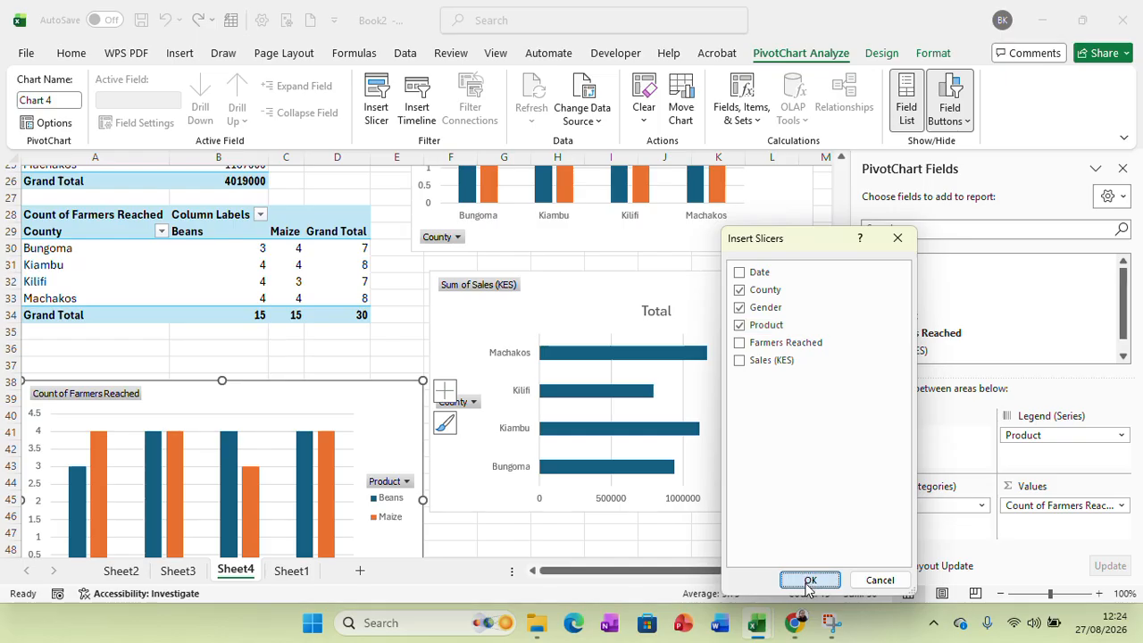
click(810, 580)
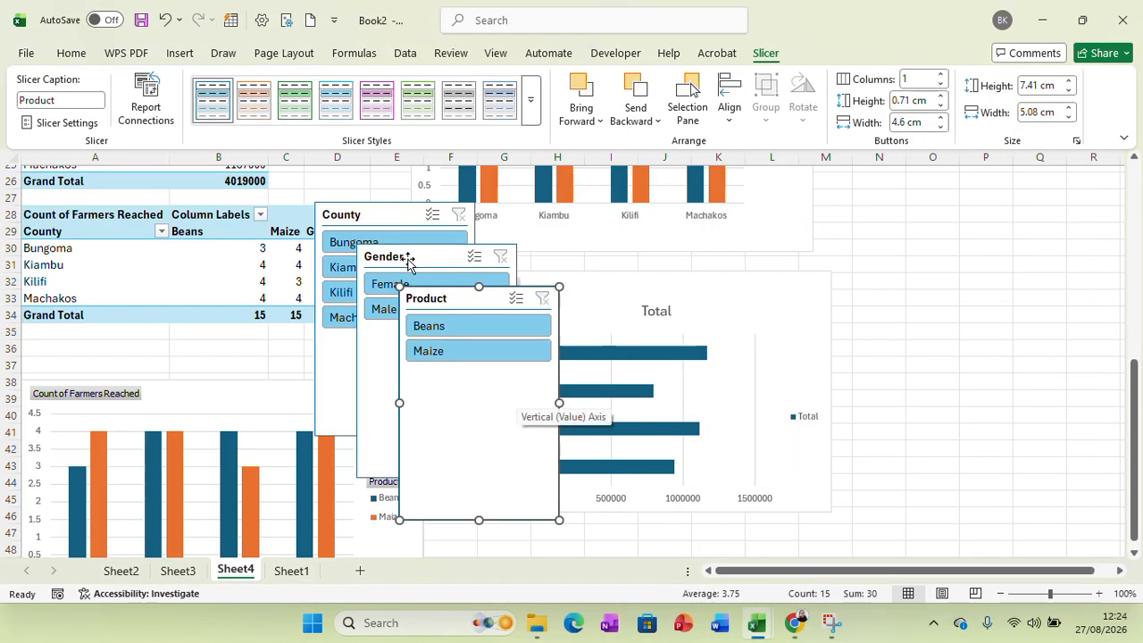
Move the three slicers off the charts into the empty cells beside them, with Gender next to County and Product below Gender.
drag(409, 258, 949, 236)
drag(499, 304, 987, 492)
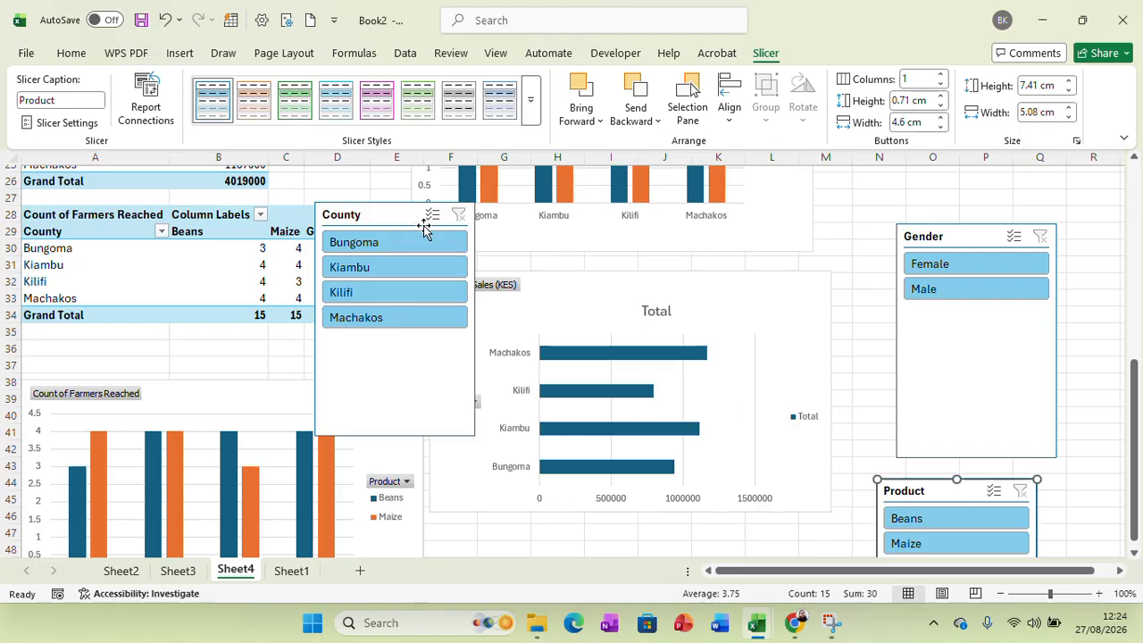
drag(402, 218, 755, 232)
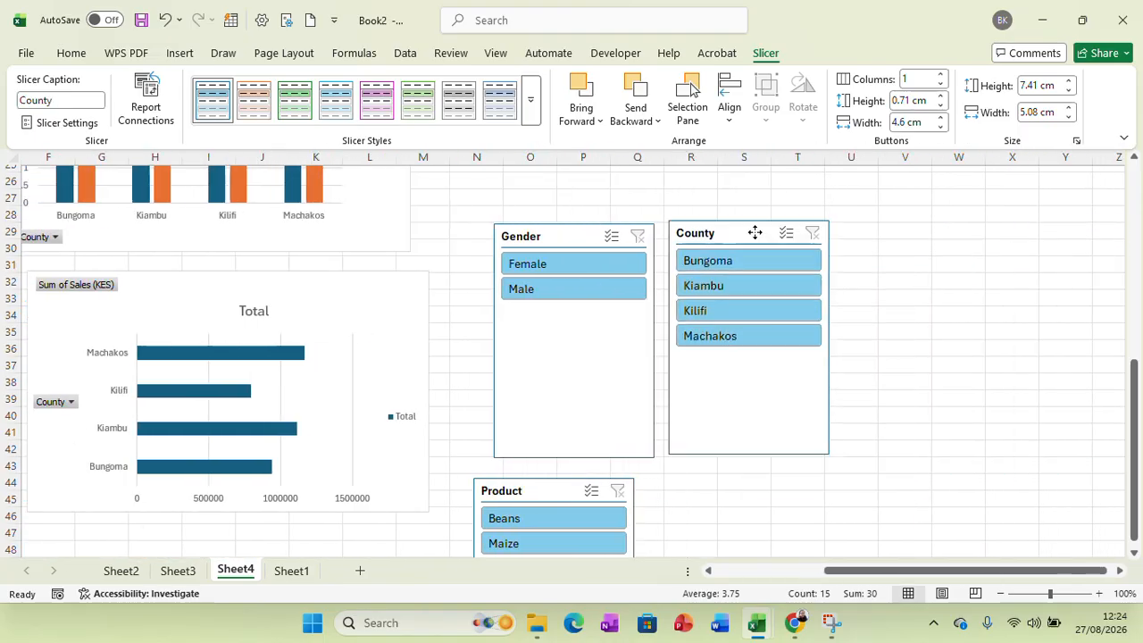
Connect the Gender slicer to PivotTable10, PivotTable6 and PivotTable8 in addition to PivotTable12.
right_click(575, 265)
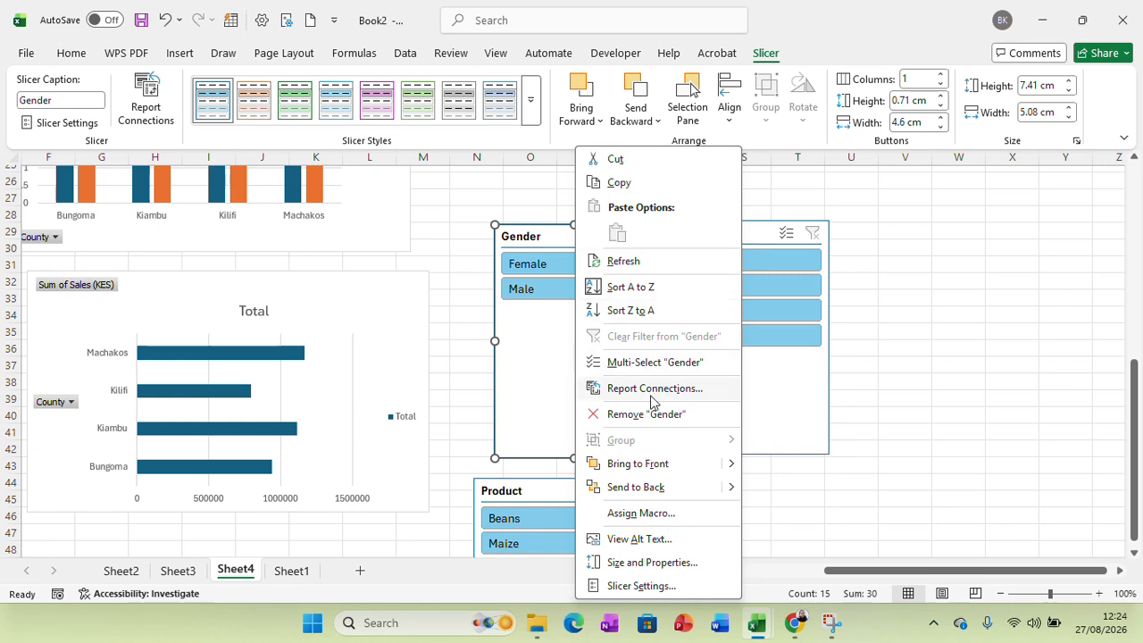
click(647, 397)
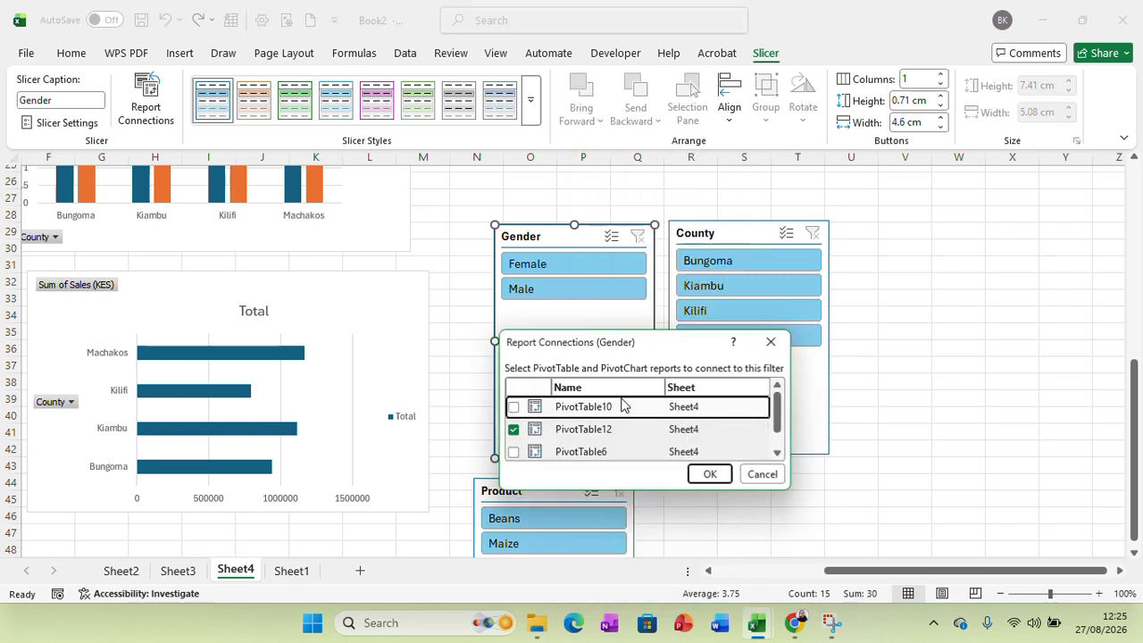
click(514, 452)
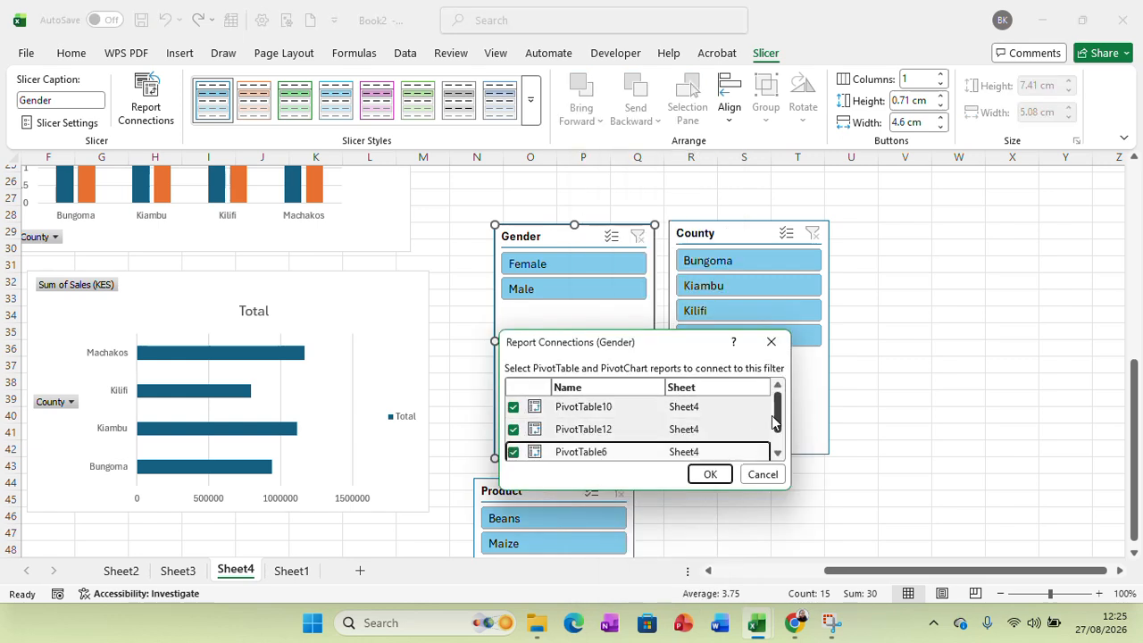
scroll(782, 415, down, 1)
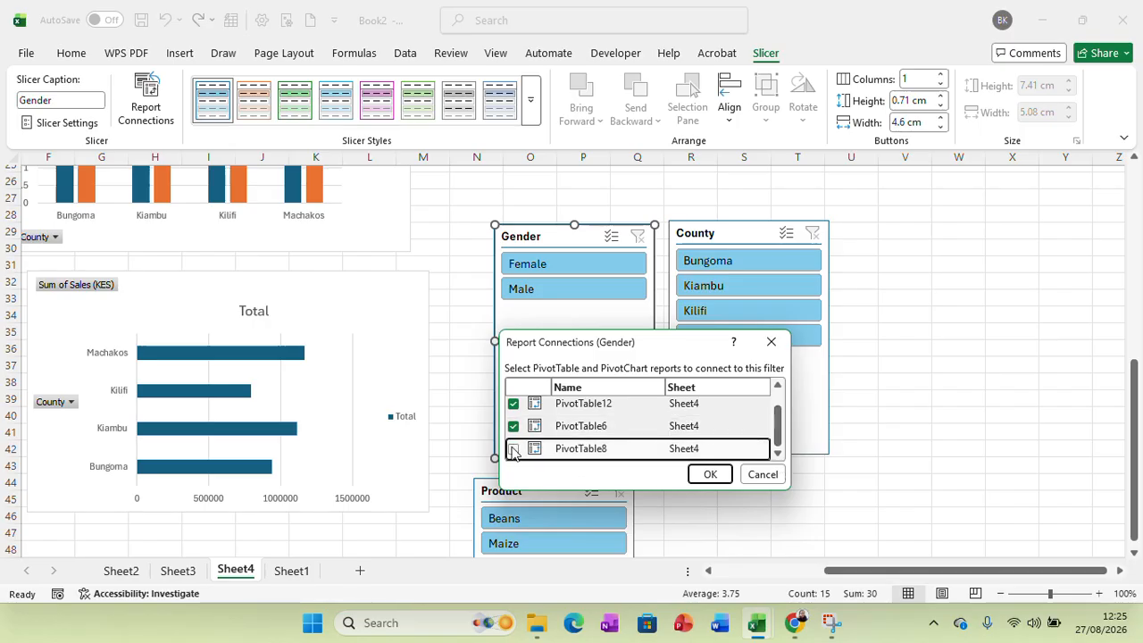
click(709, 476)
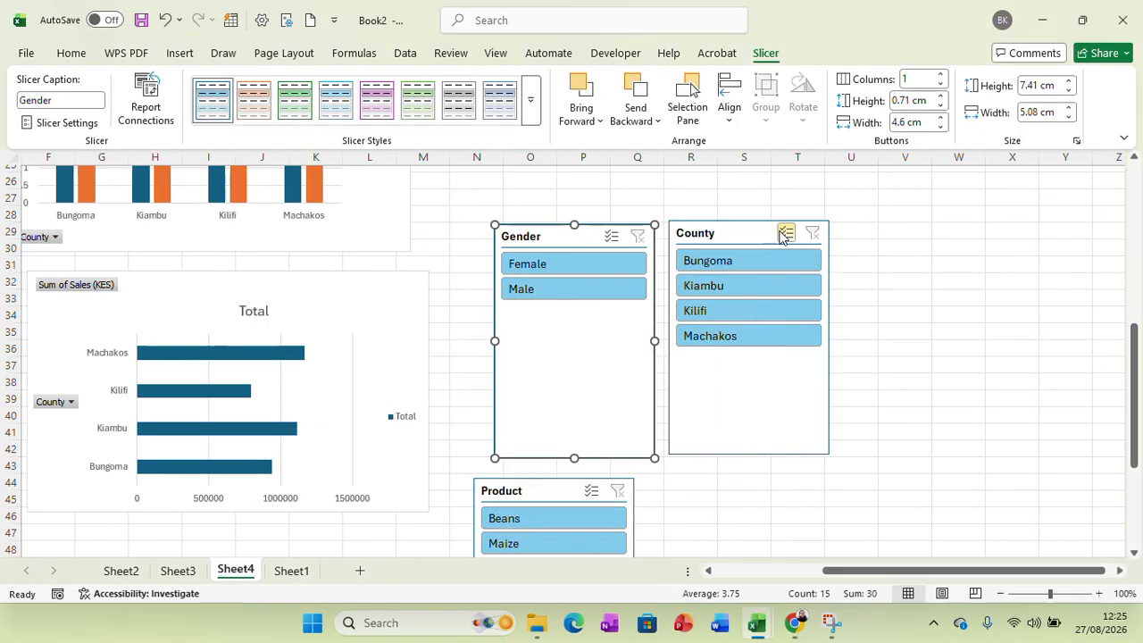
Connect the County slicer to PivotTable10, PivotTable6 and PivotTable8 in addition to PivotTable12.
right_click(740, 234)
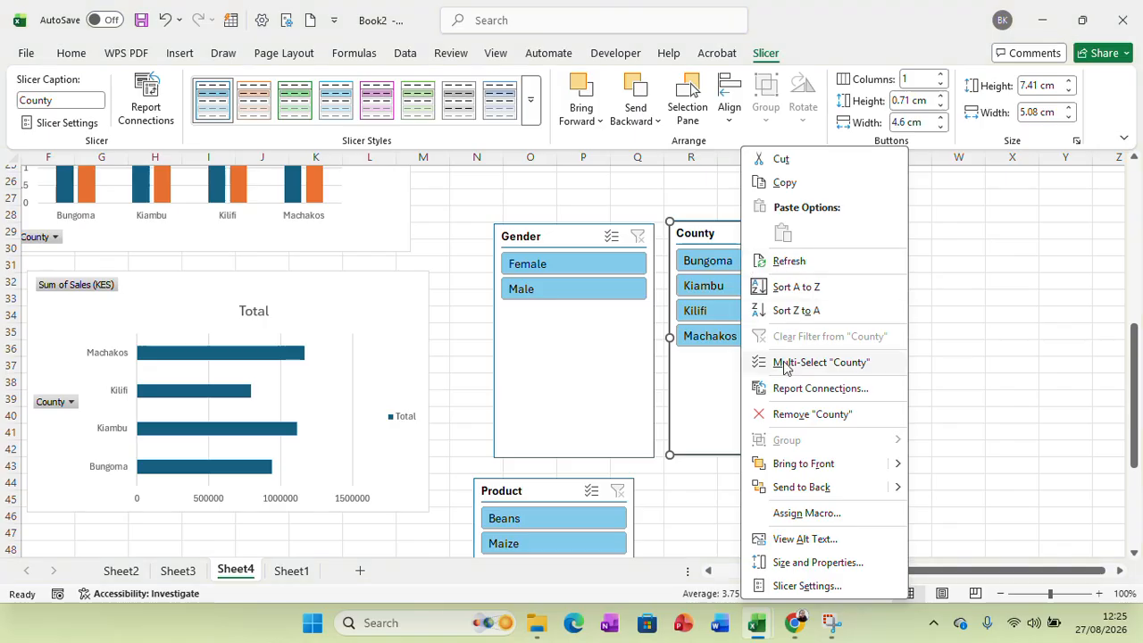
click(788, 387)
click(652, 398)
click(651, 443)
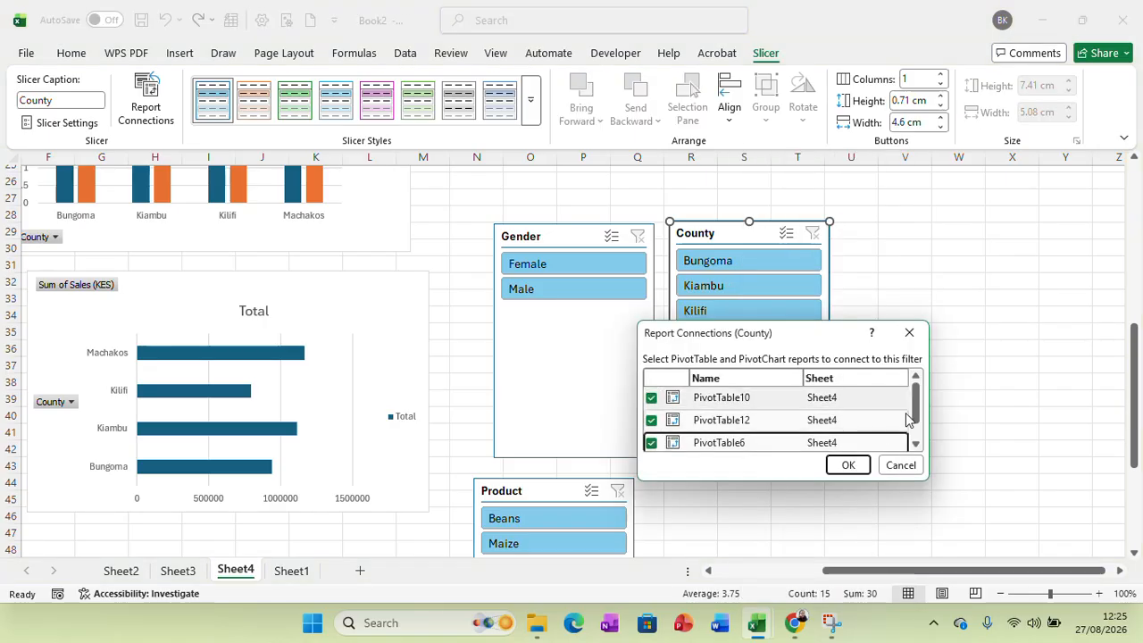
click(916, 443)
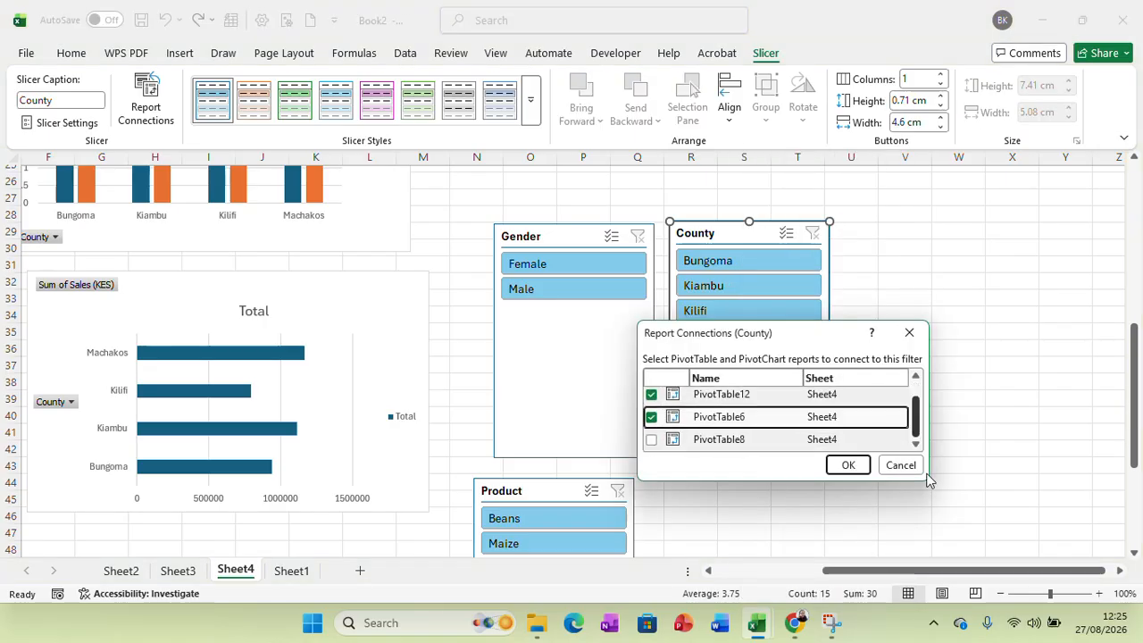
click(657, 445)
click(849, 466)
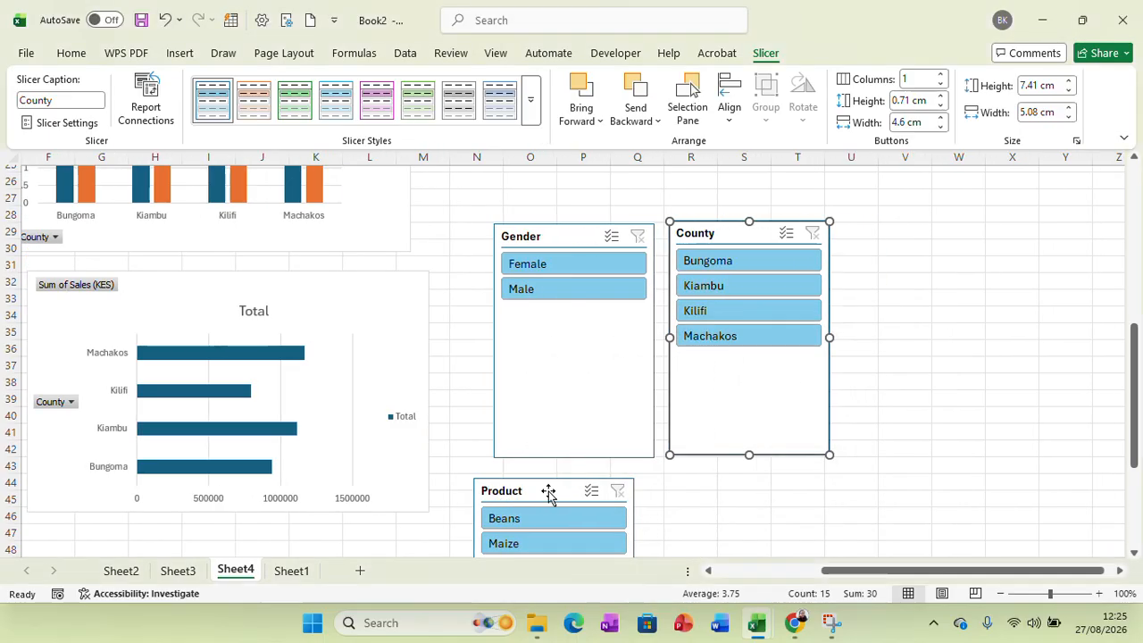
Move the Product slicer beside the County slicer and connect it to PivotTable10 and PivotTable6 in addition to PivotTable12.
drag(549, 494, 935, 230)
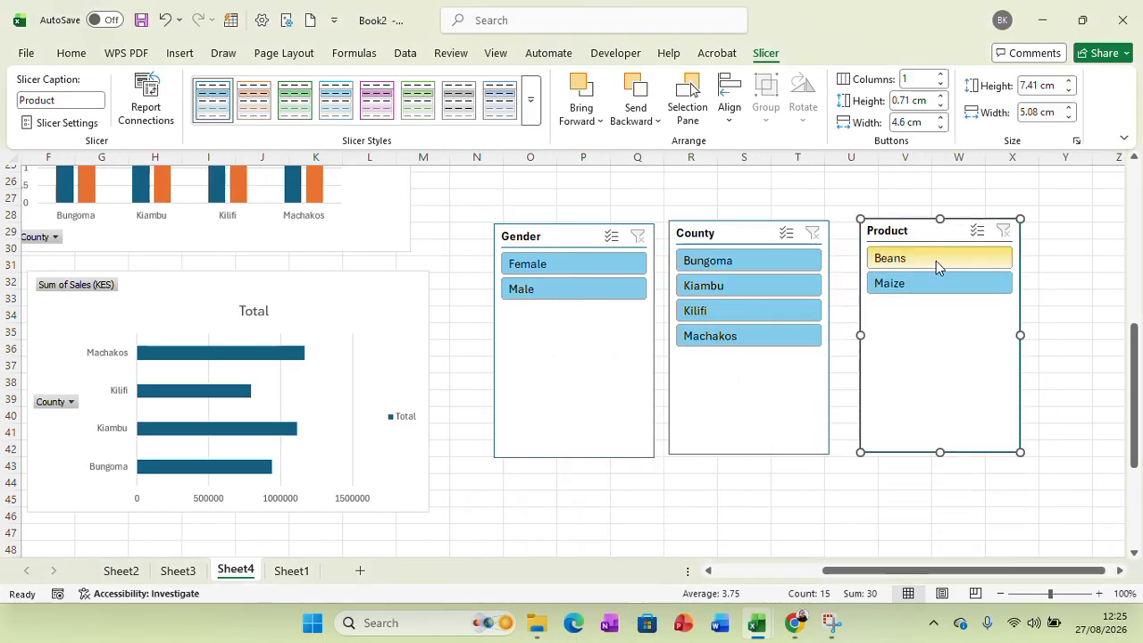
right_click(936, 261)
click(992, 390)
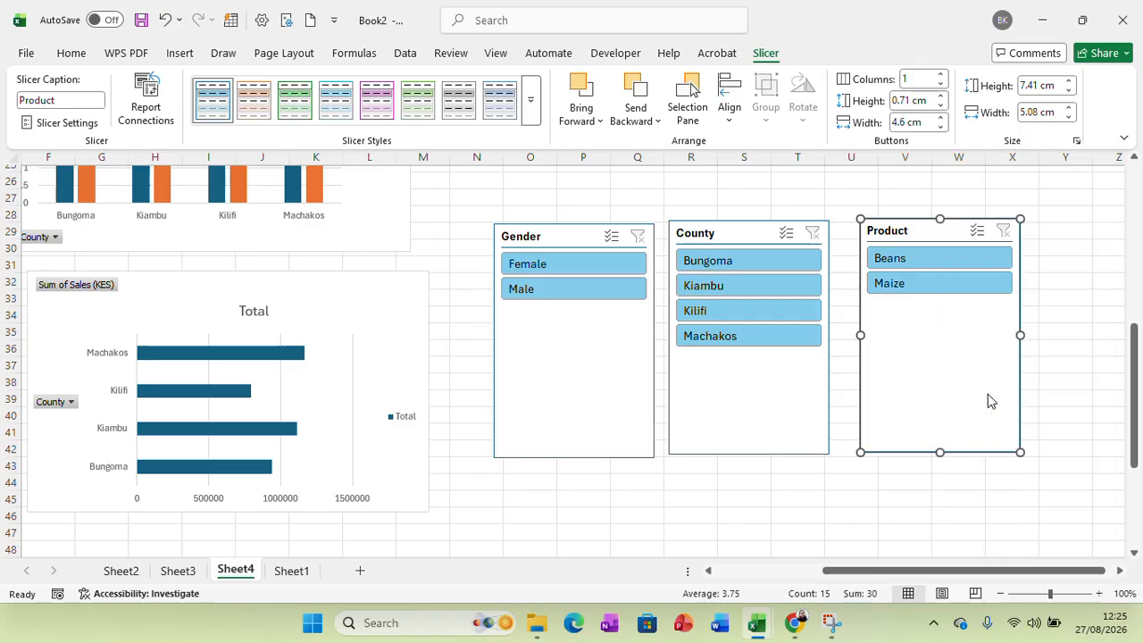
click(855, 408)
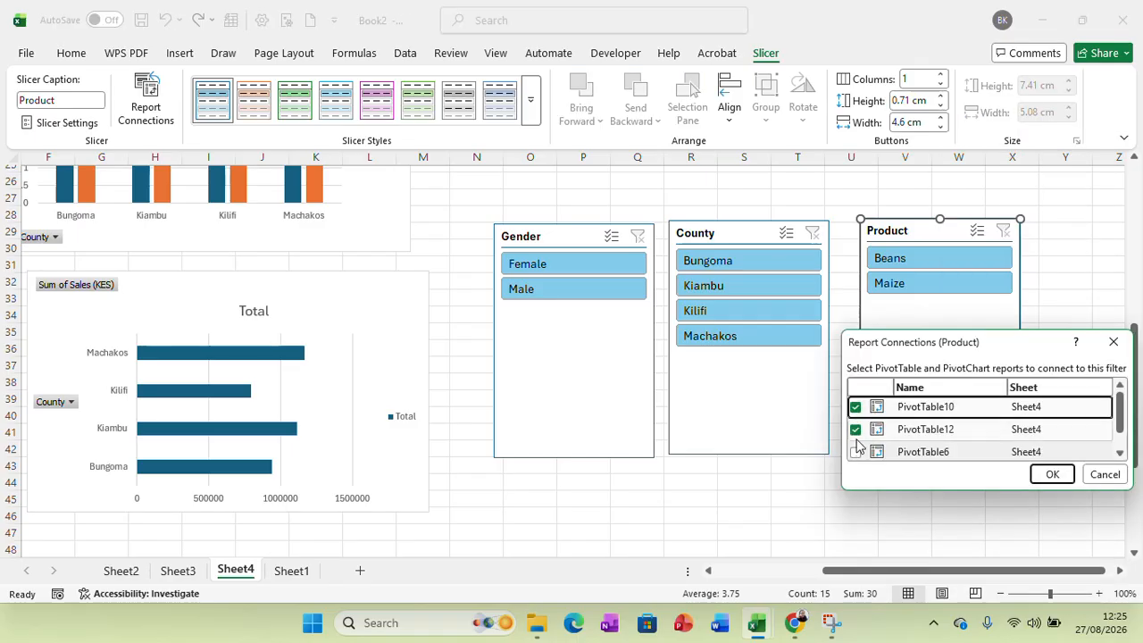
click(856, 453)
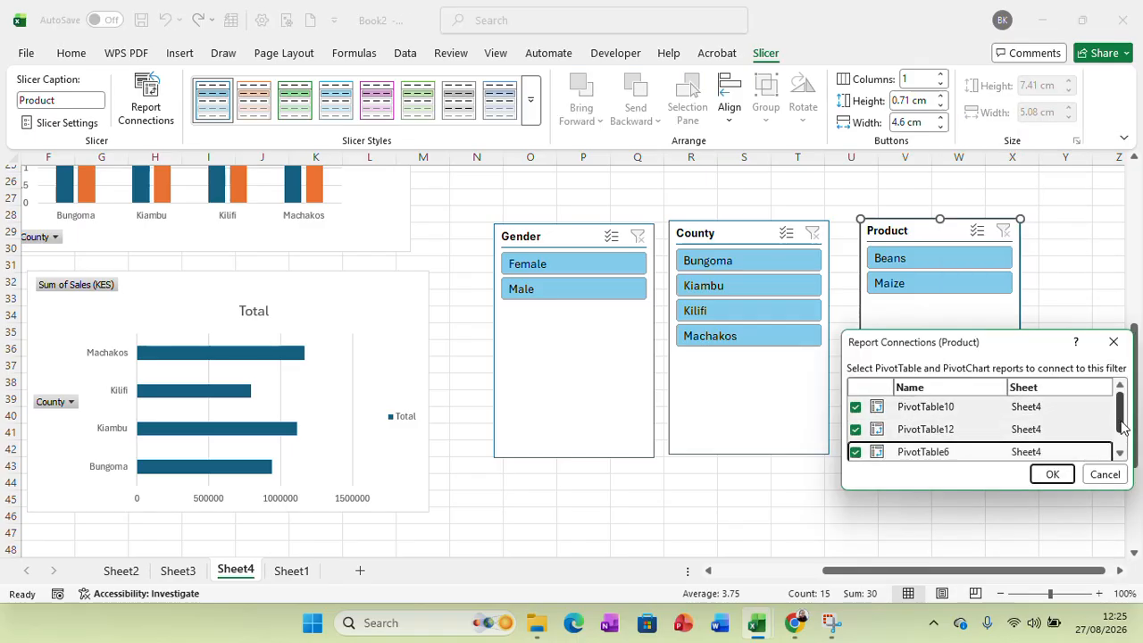
click(1121, 454)
click(1050, 475)
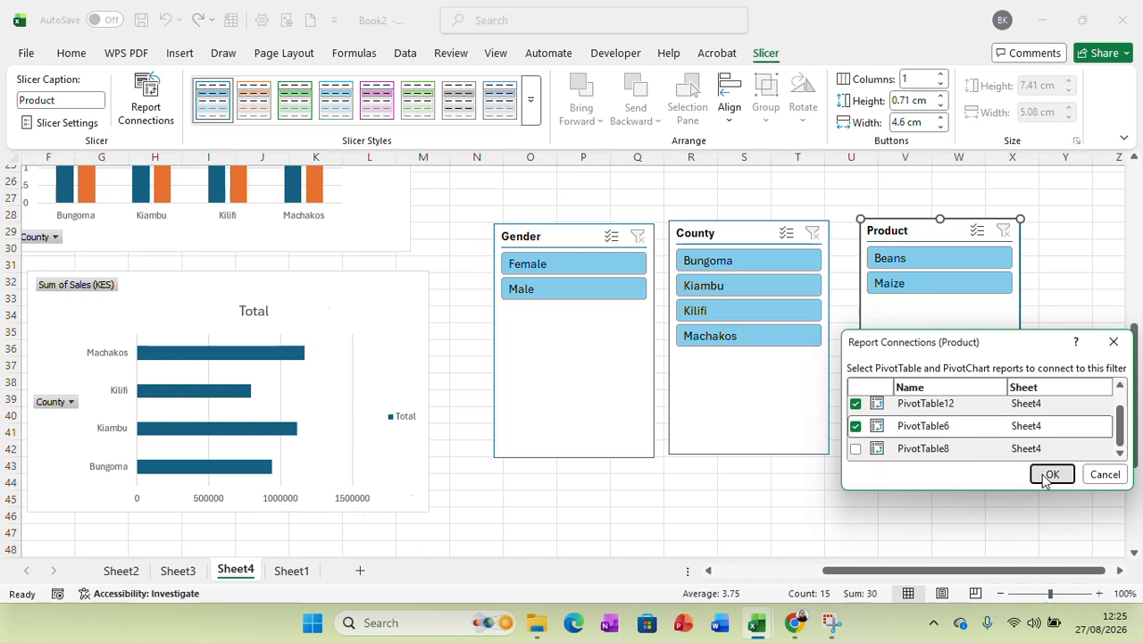
Test the Gender slicer with Female and Male and the County slicer with Bungoma, clearing each slicer's filter.
click(583, 265)
click(579, 291)
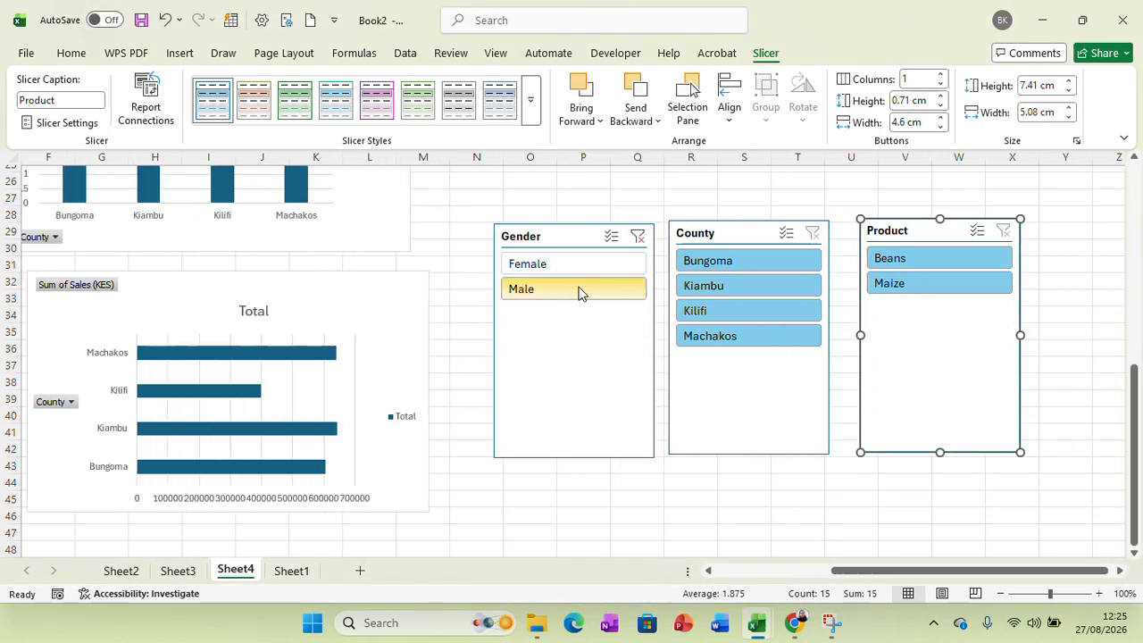
click(637, 237)
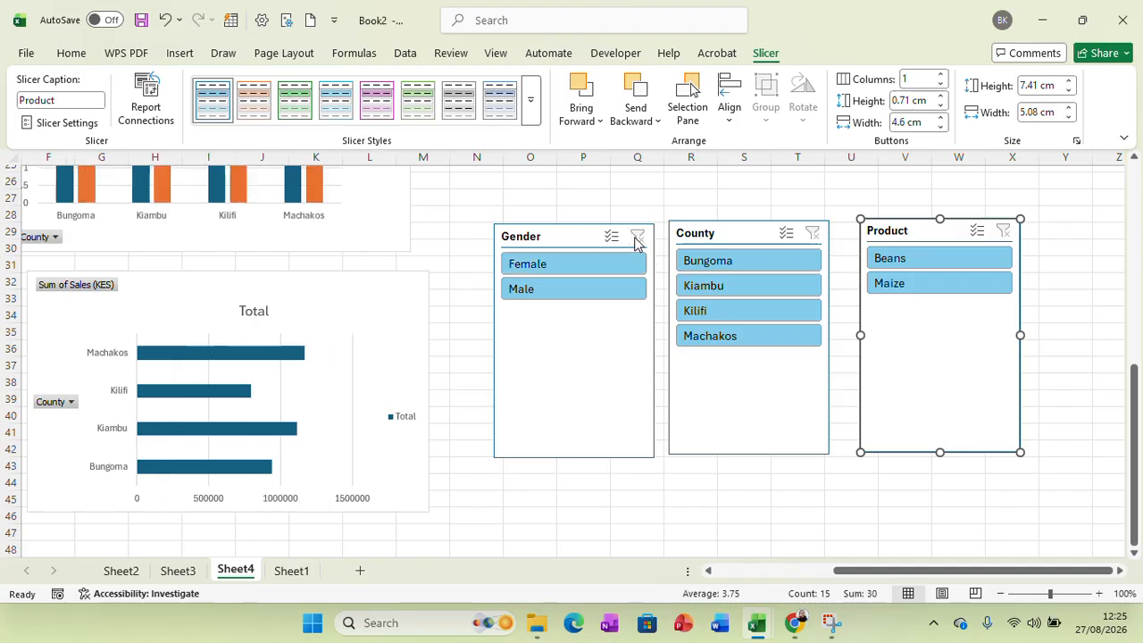
click(715, 260)
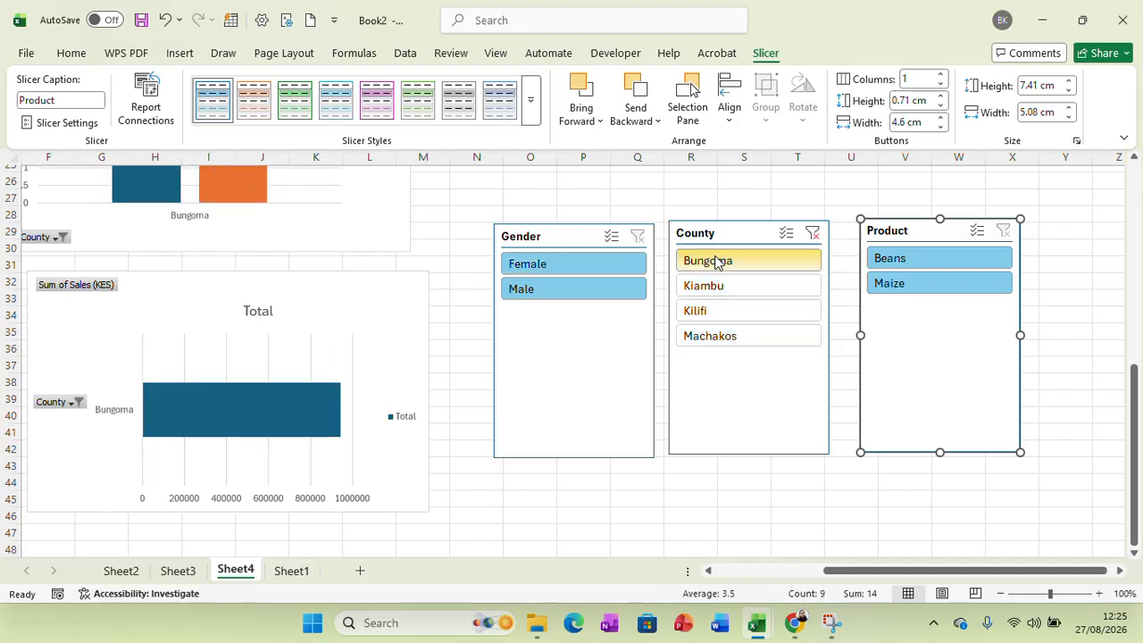
click(812, 231)
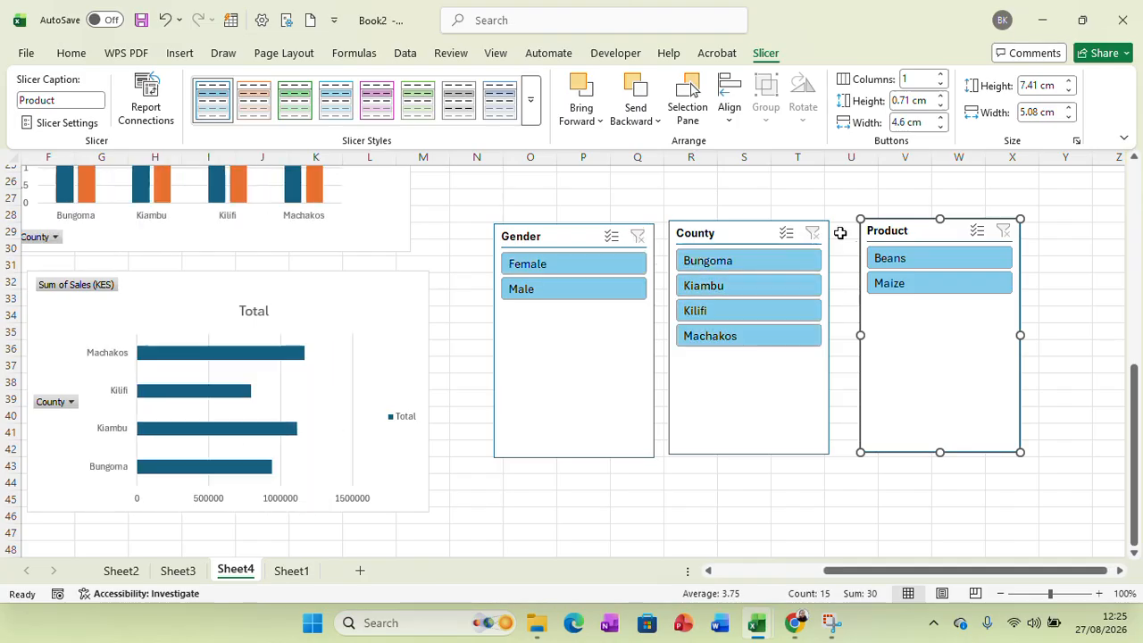
Filter the Product slicer to Beans and to Maize, and test the Female filter before clearing the Gender slicer.
click(902, 259)
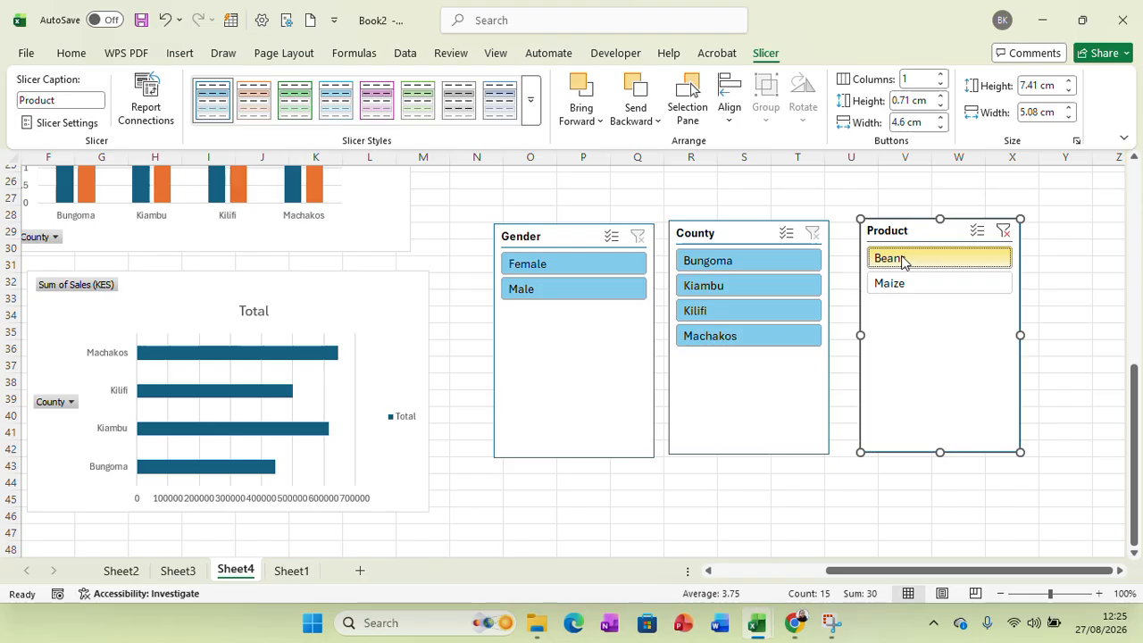
click(900, 283)
click(541, 263)
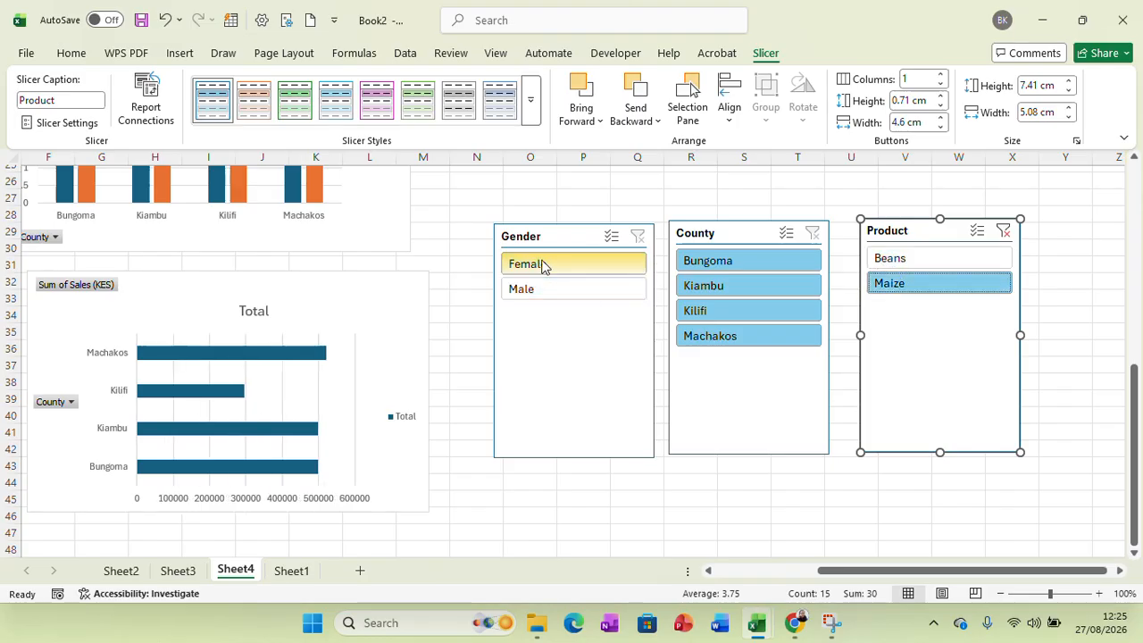
click(638, 237)
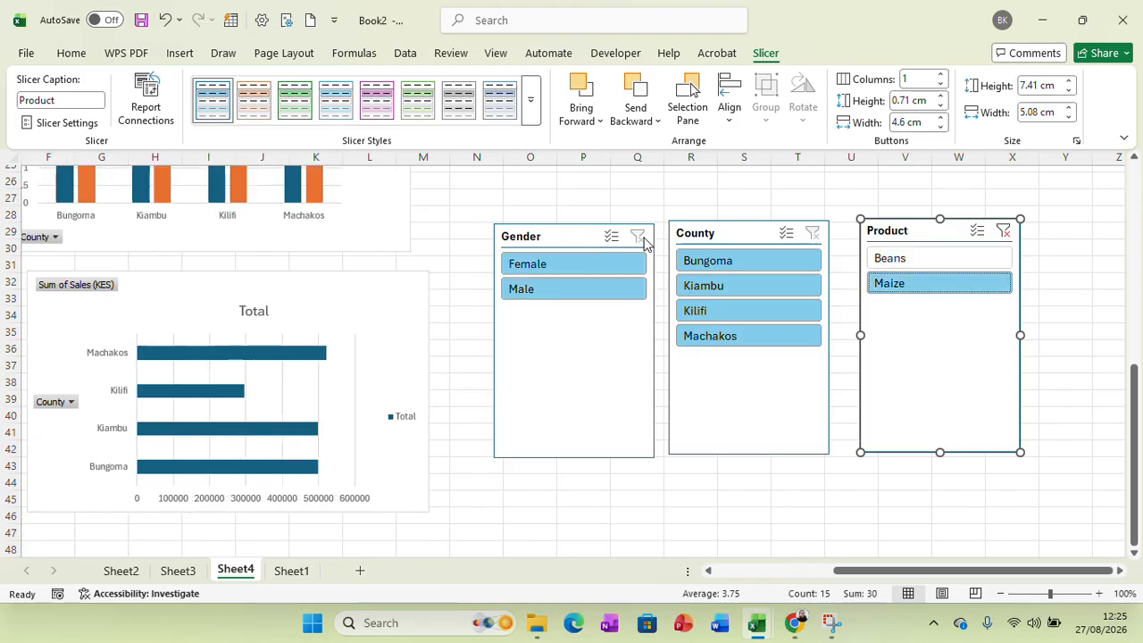